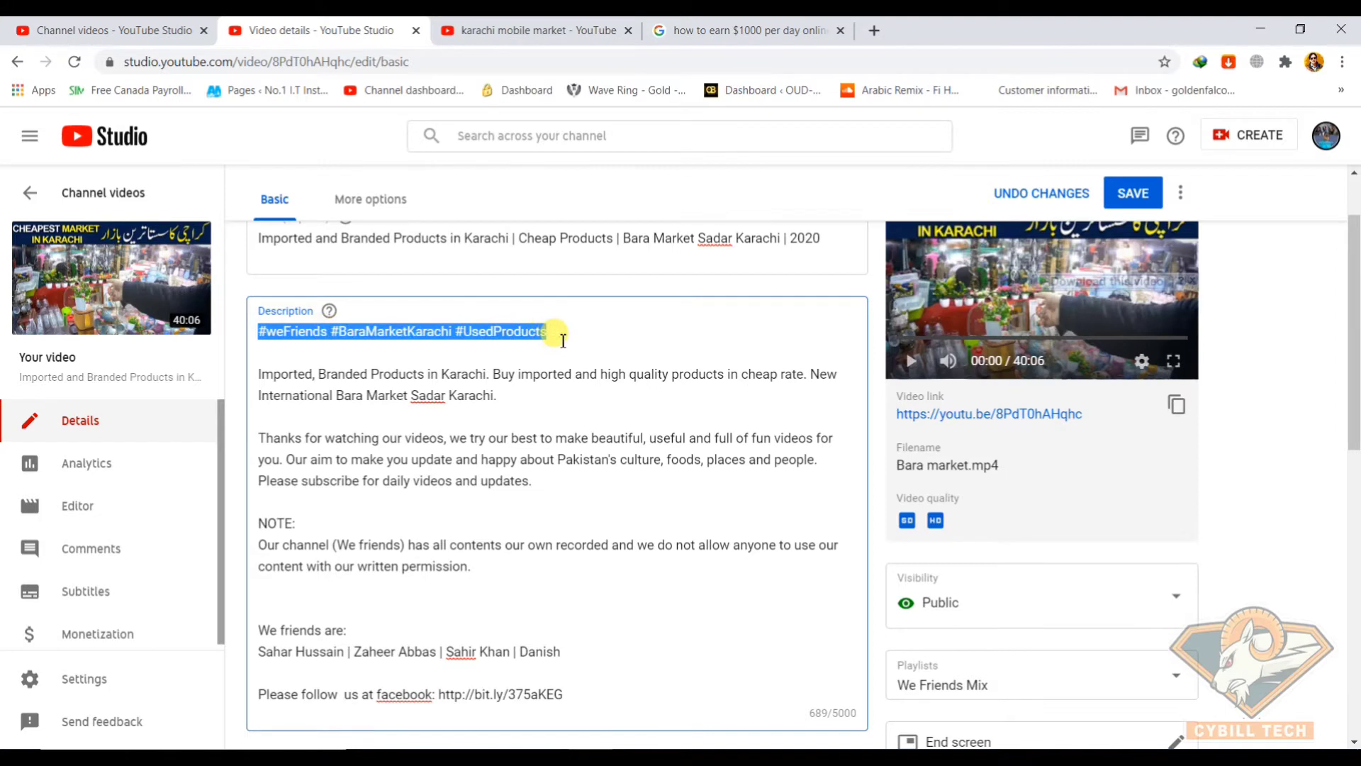
Examine the three hashtags opening the video description and compare the first description paragraph with the first phrase of the title
click(474, 339)
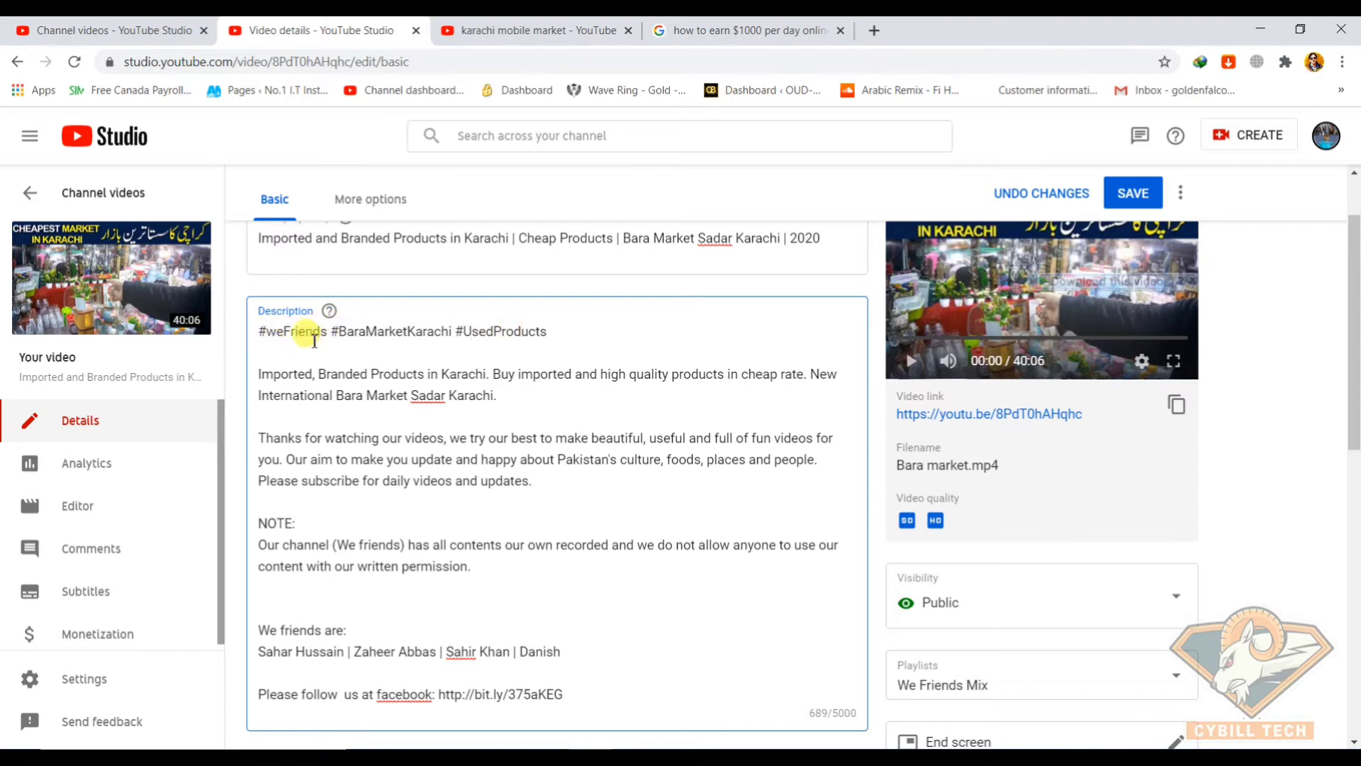
drag(329, 335, 269, 338)
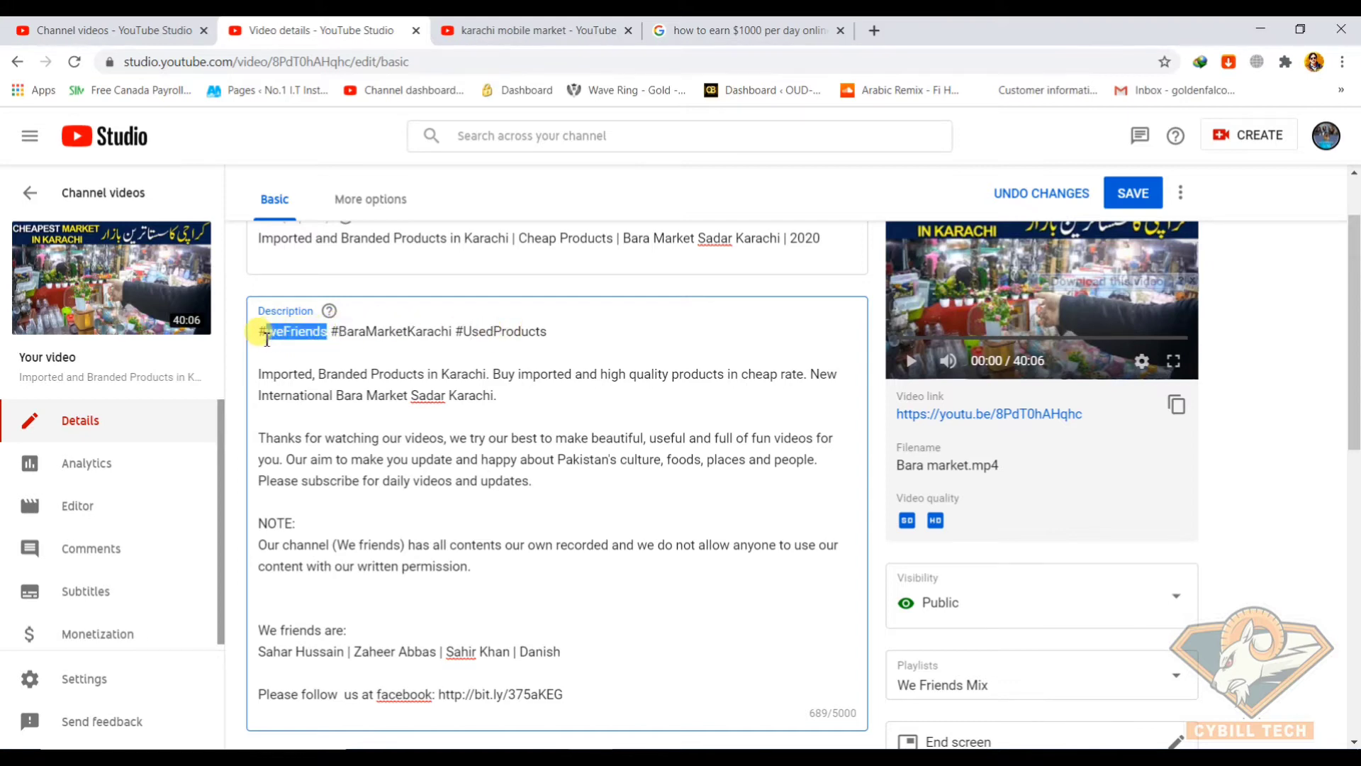
scroll(295, 395, up, 2)
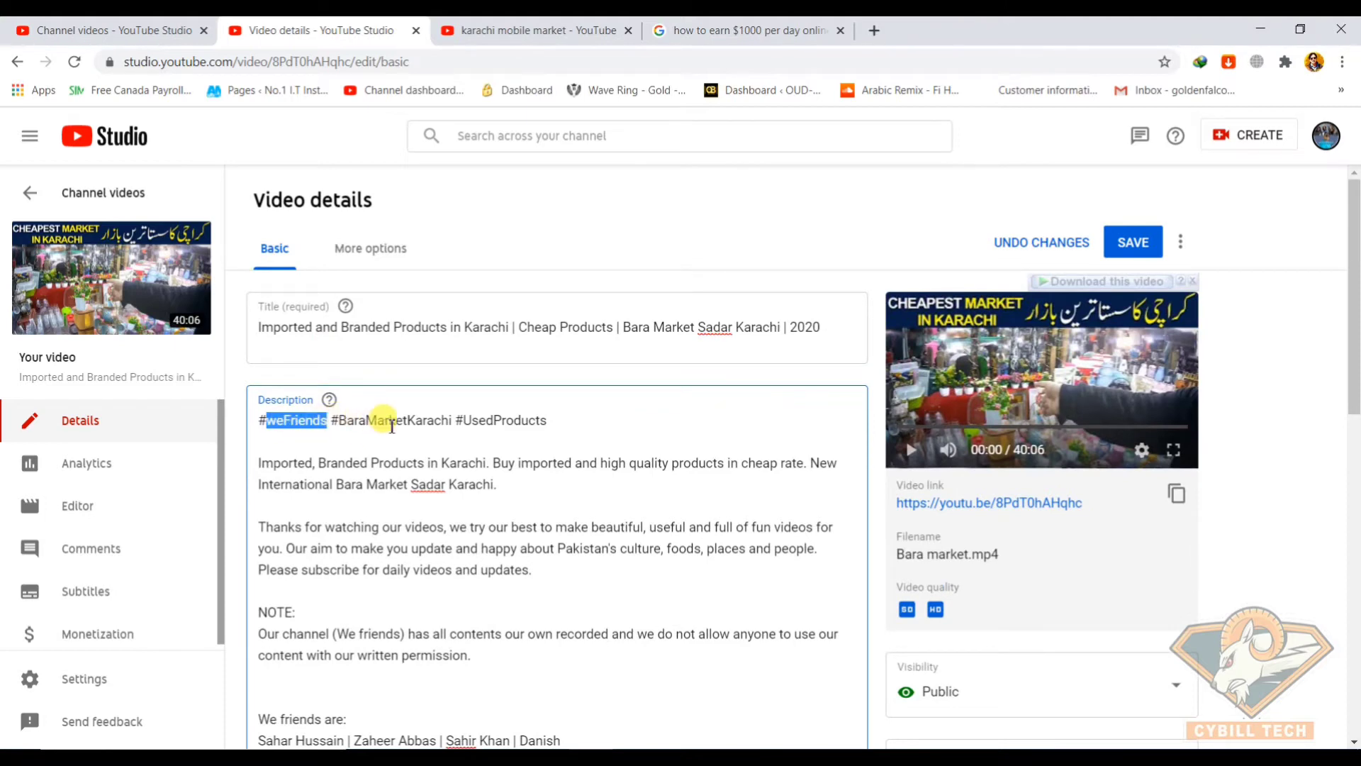
drag(458, 421, 343, 423)
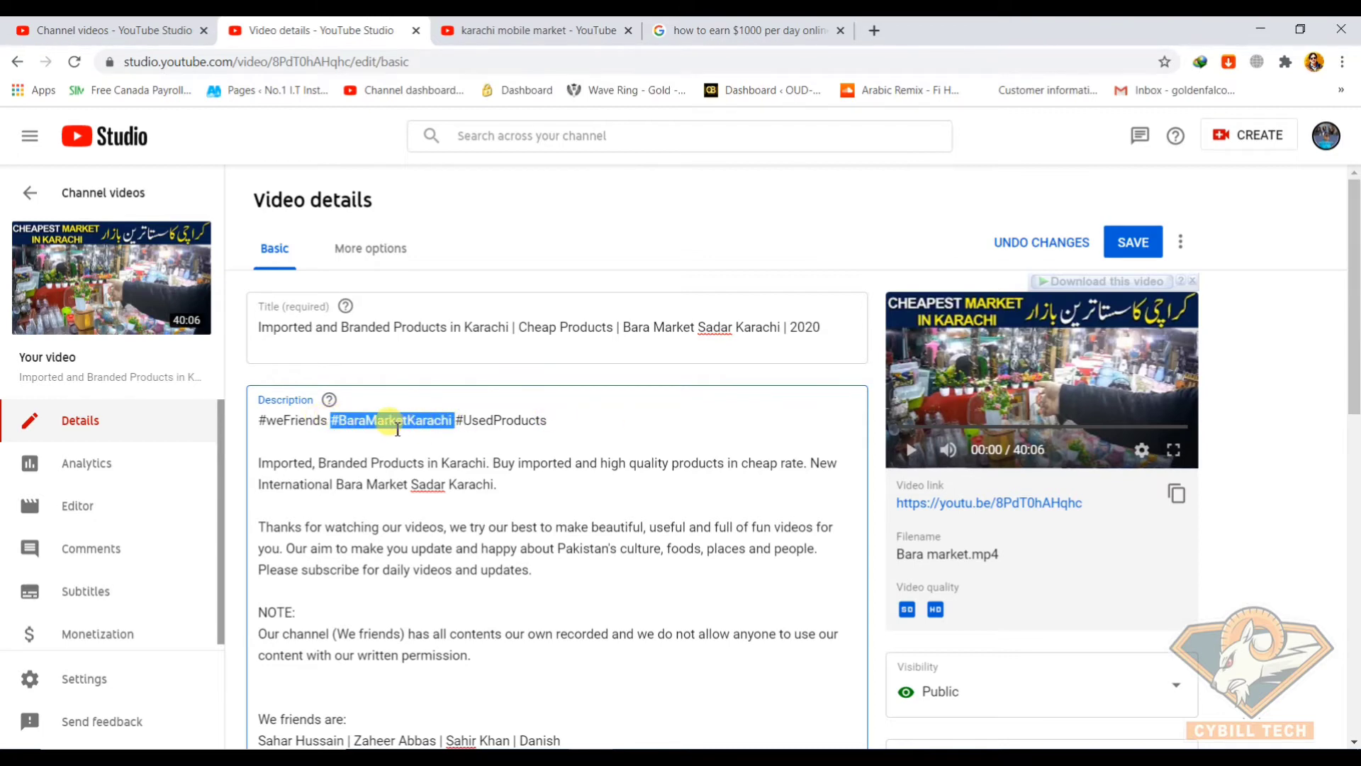
drag(550, 422, 455, 422)
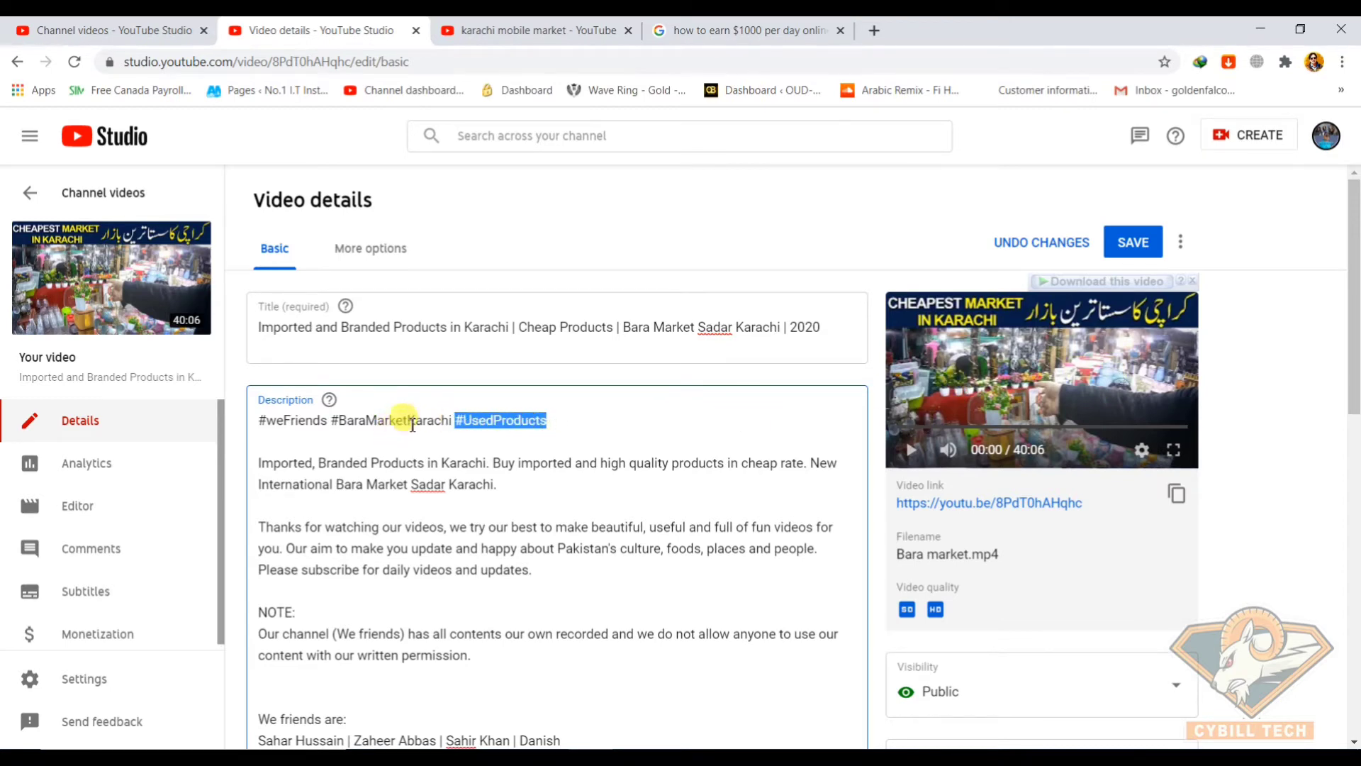
click(258, 466)
drag(261, 465, 541, 497)
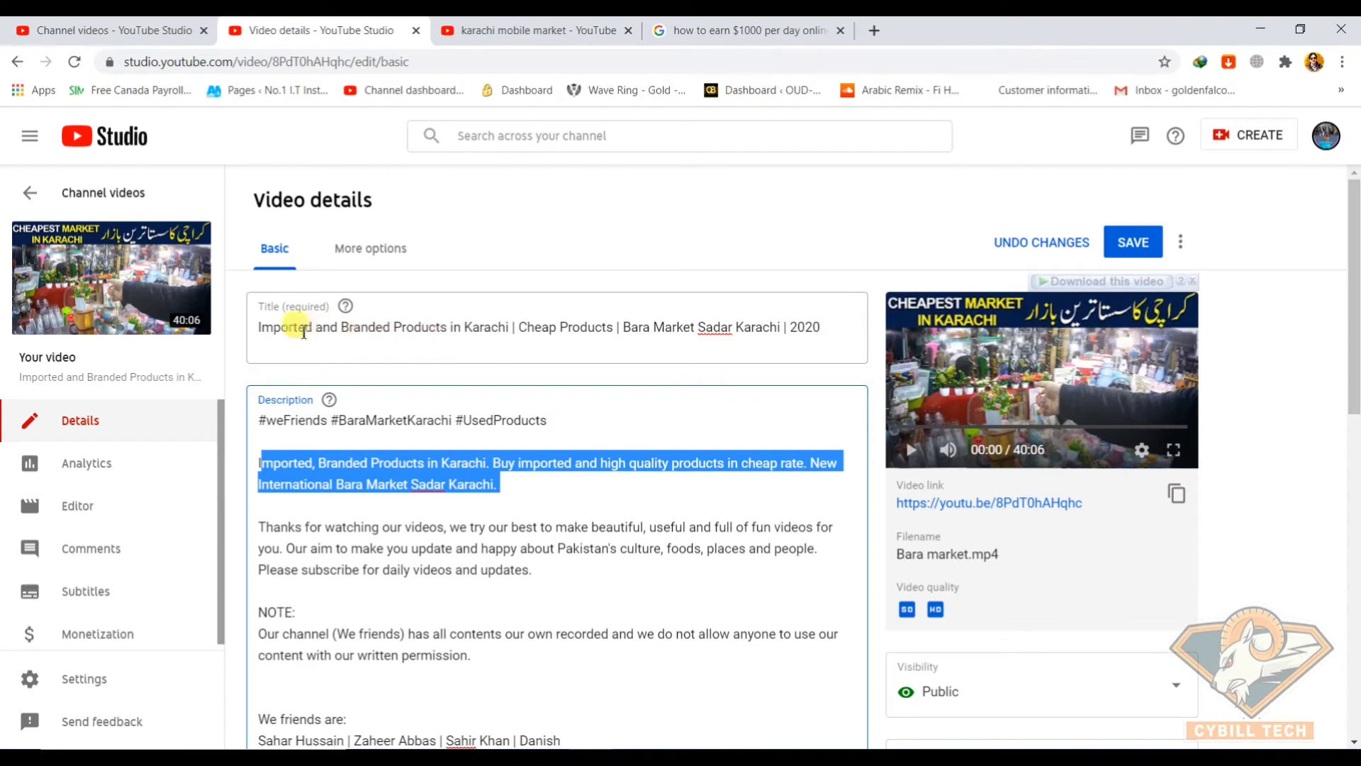
drag(268, 330, 507, 330)
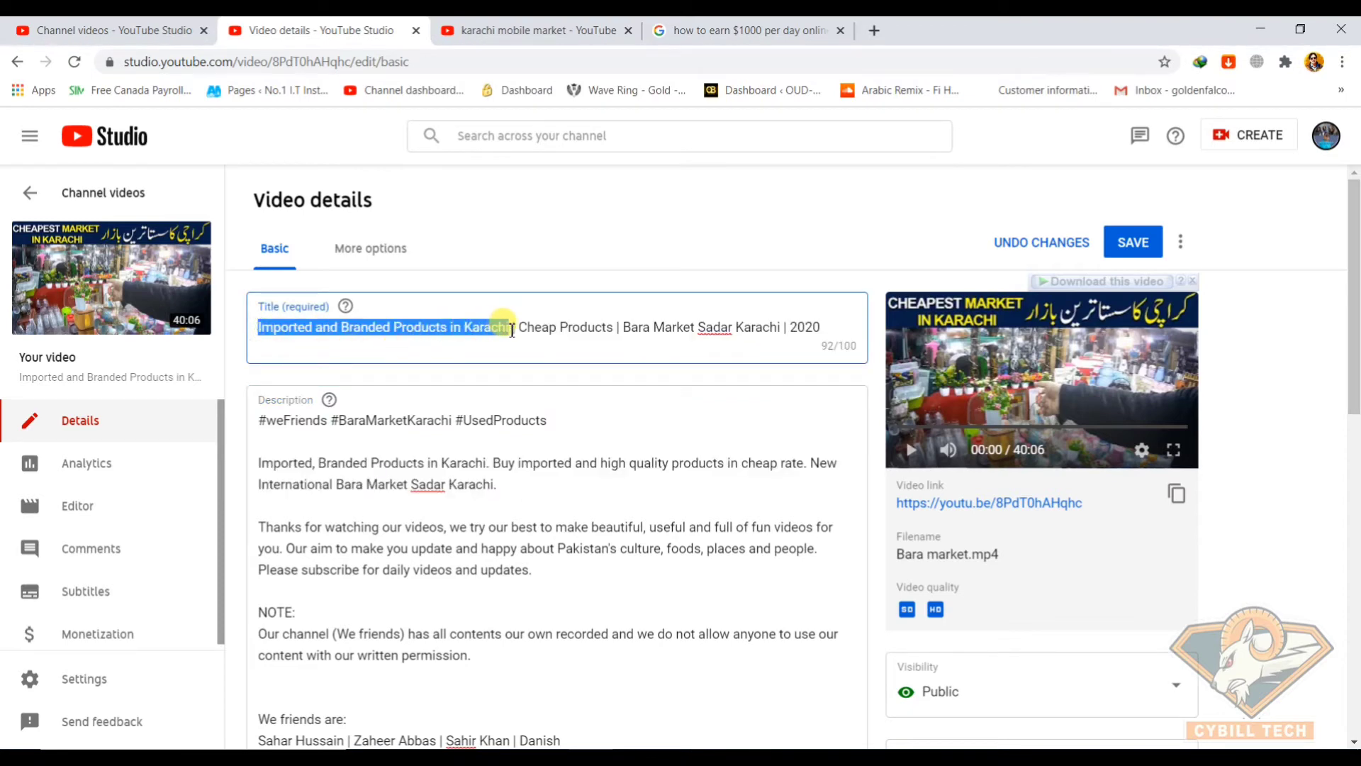
Reword the start of the description's first paragraph to "Imported and Branded Products in Karachi" so it matches the title
click(257, 471)
click(263, 463)
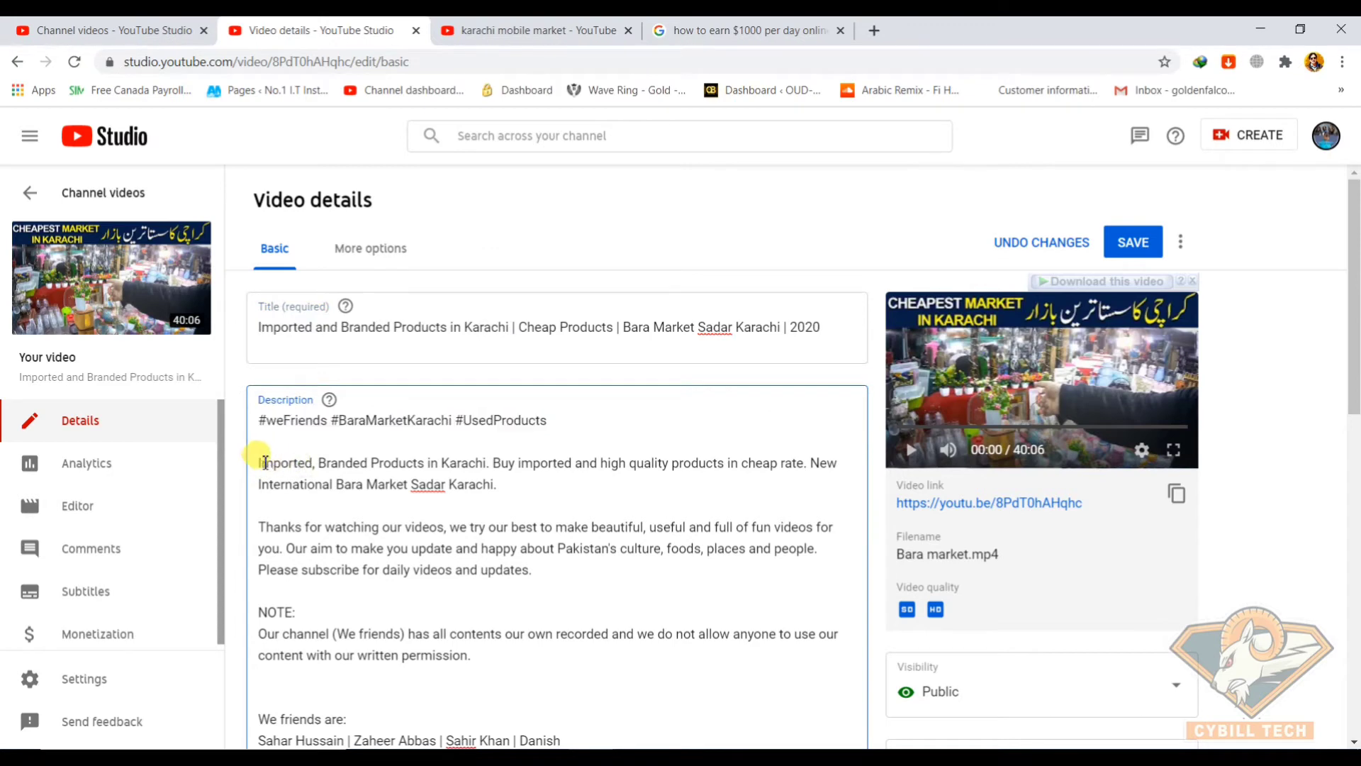
click(319, 466)
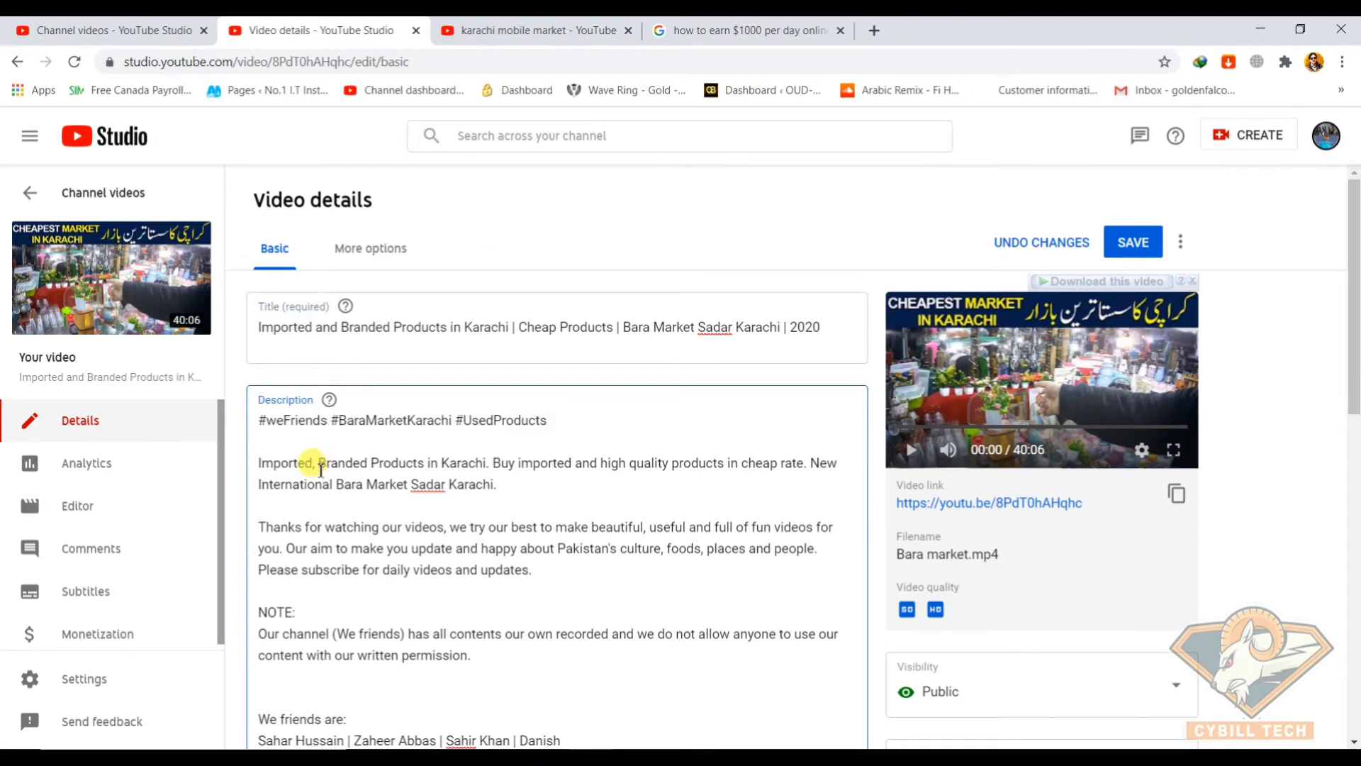
key(BackSpace)
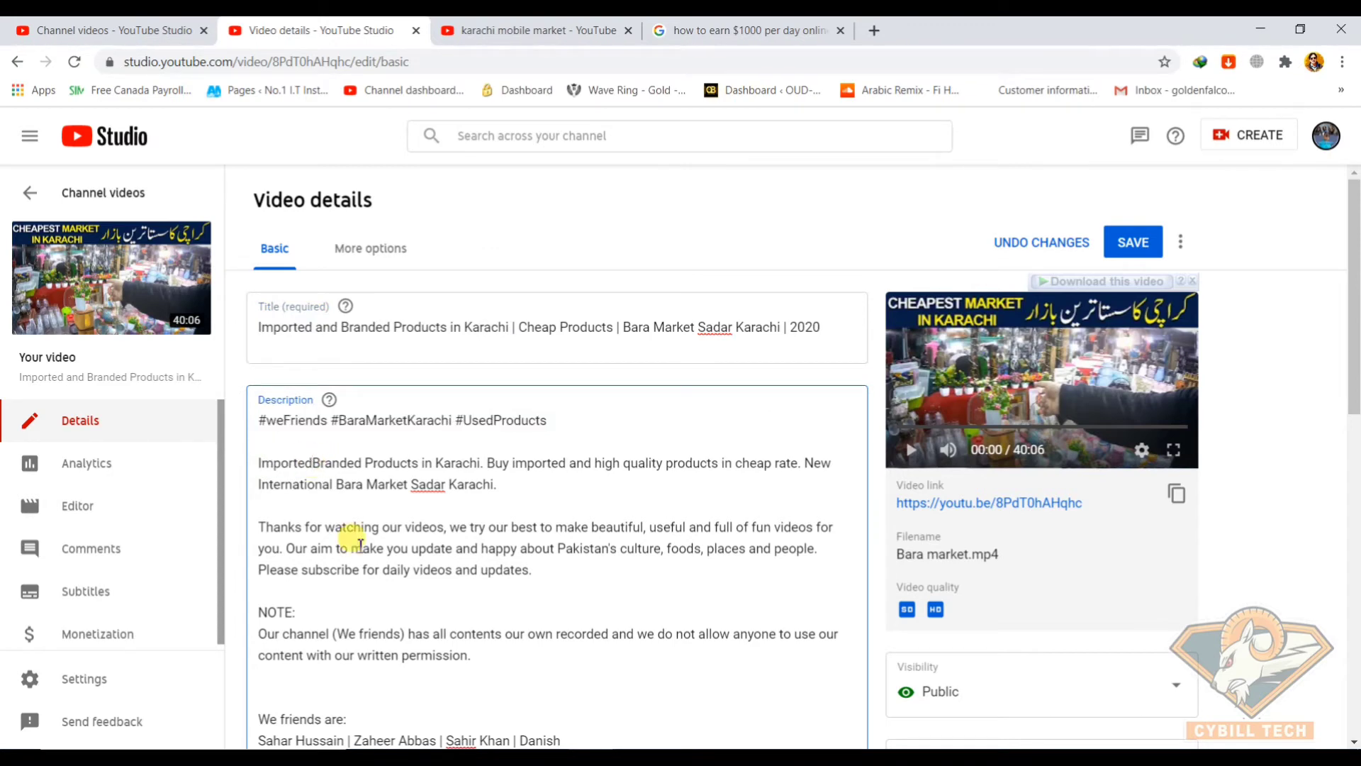
text(and)
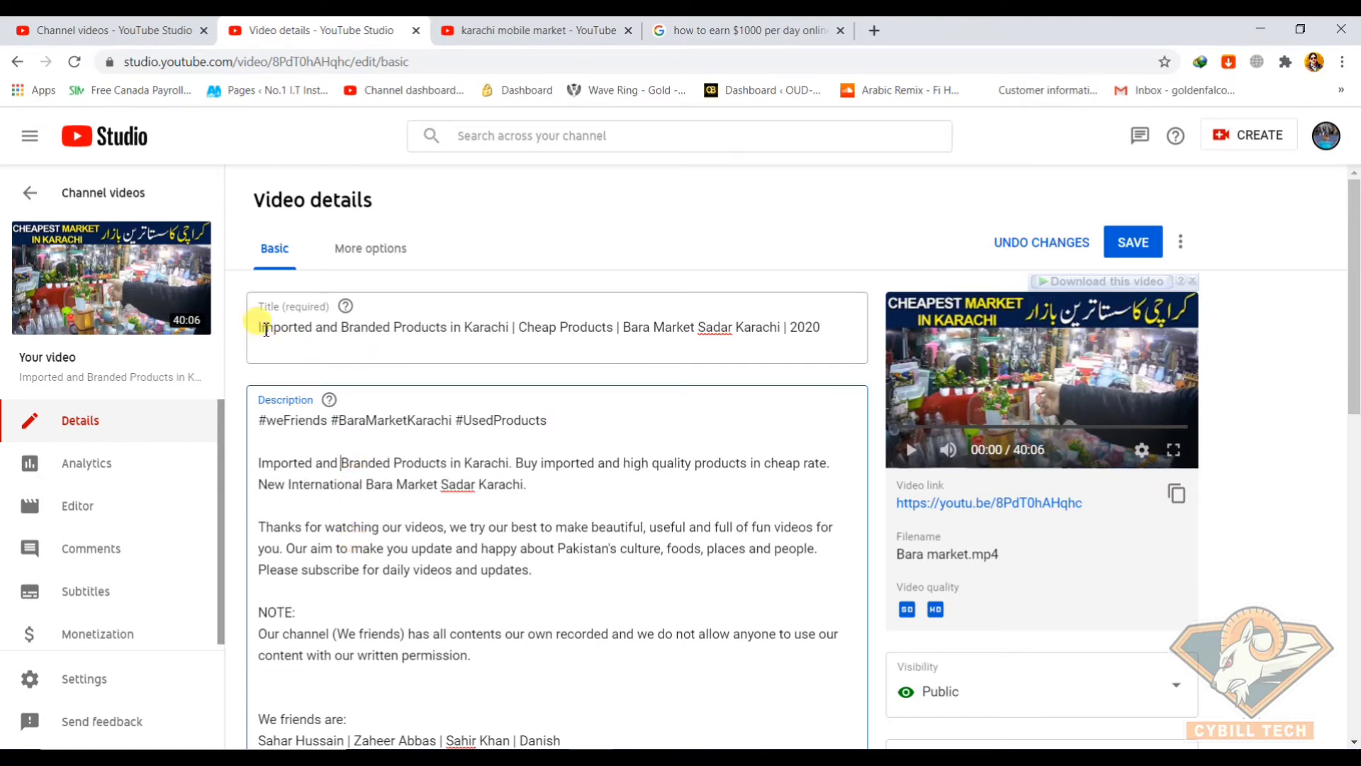
Compare the title's first phrase with the description's opening sentence and read the rest of that paragraph
drag(261, 328, 505, 334)
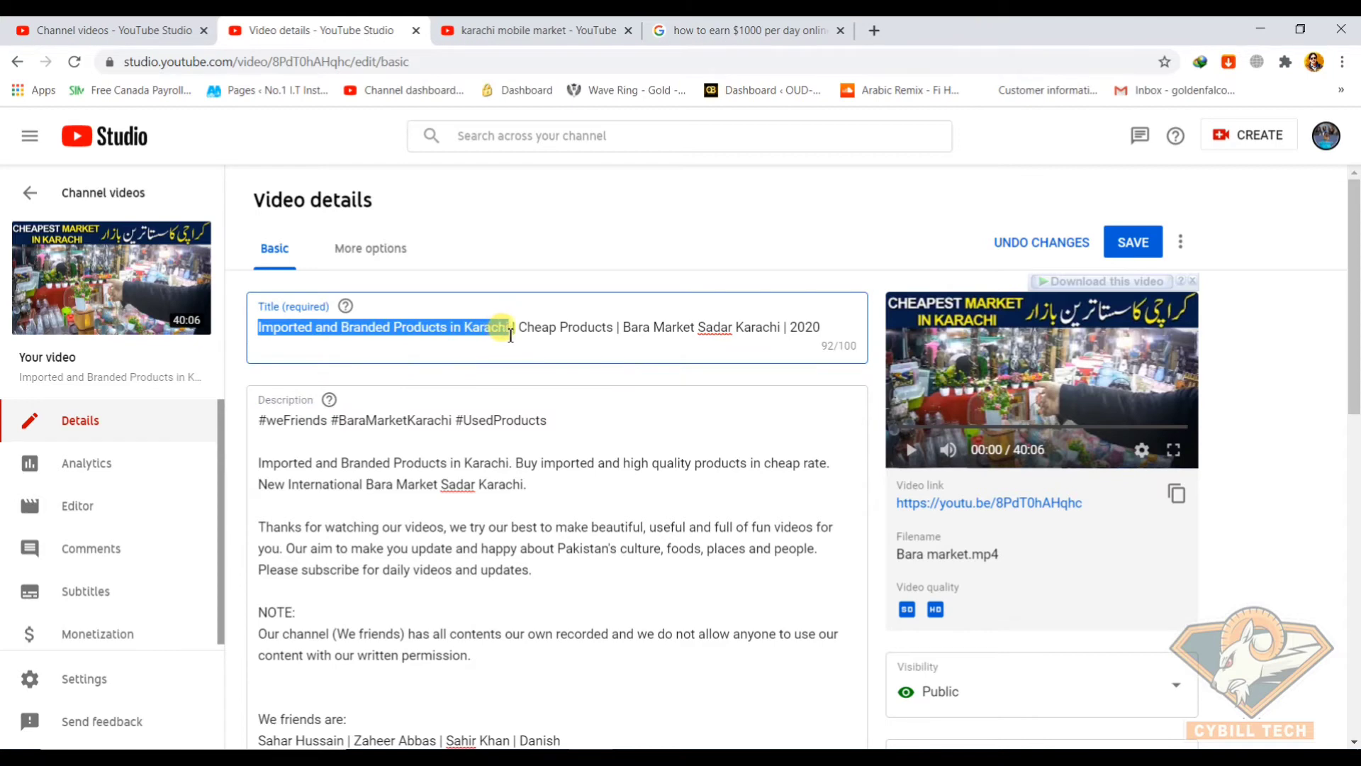
drag(510, 462, 274, 463)
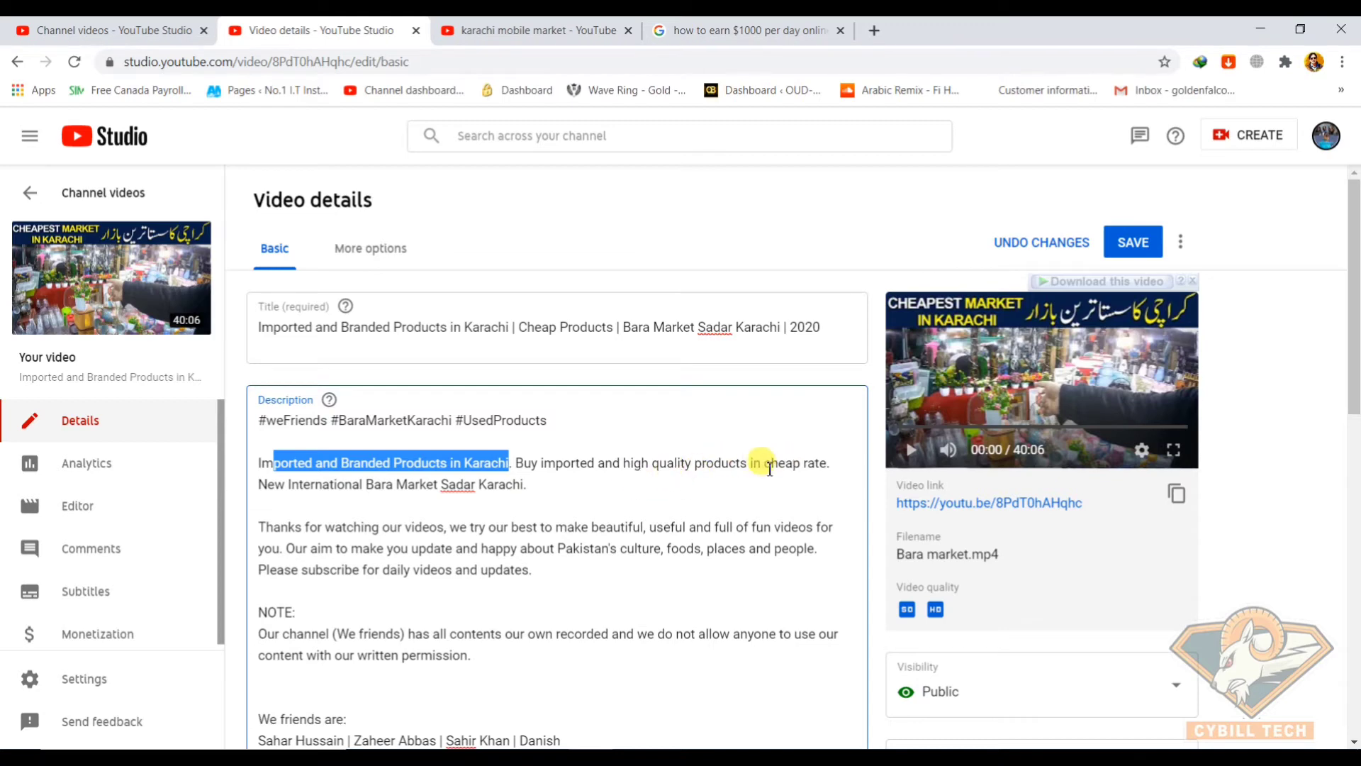
click(516, 462)
drag(516, 461, 584, 496)
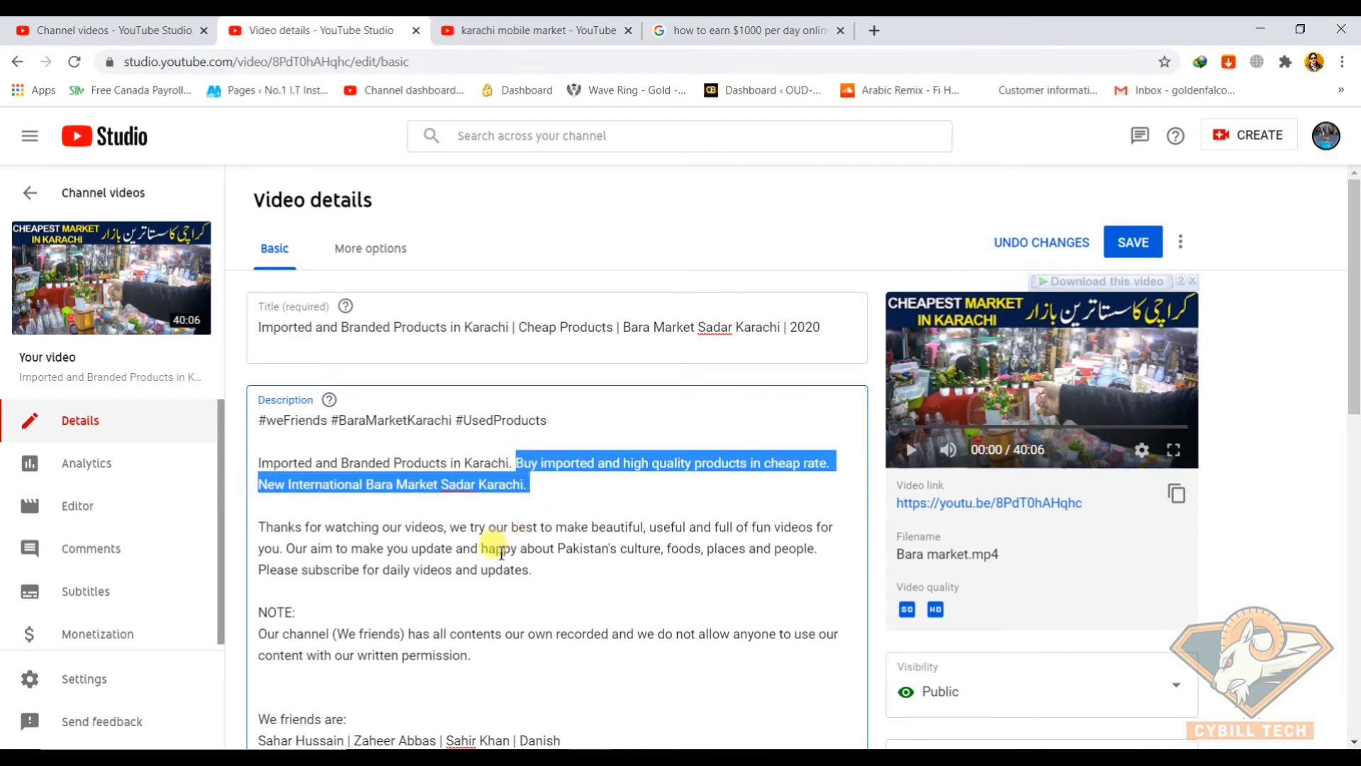
Read the description's thank-you paragraph and the NOTE about the channel's own recorded content
click(430, 546)
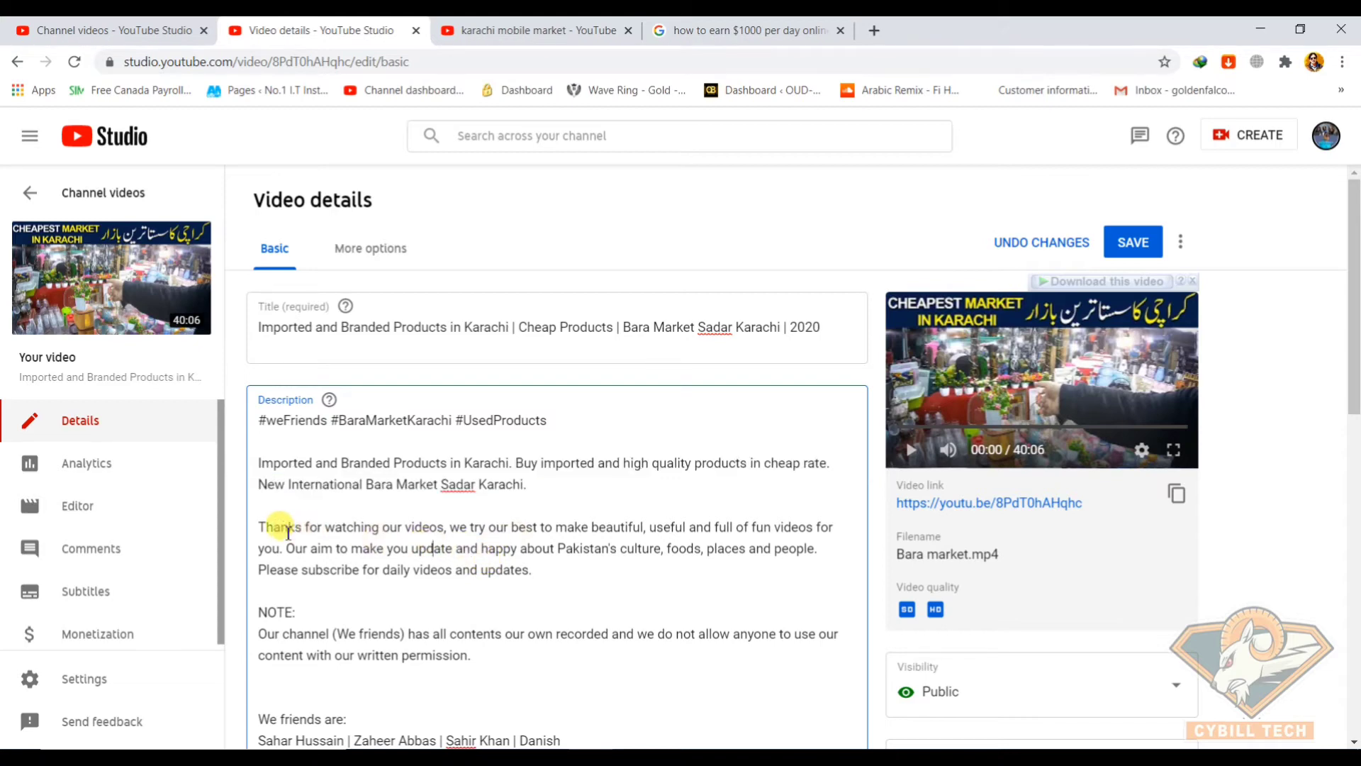
drag(264, 526, 567, 565)
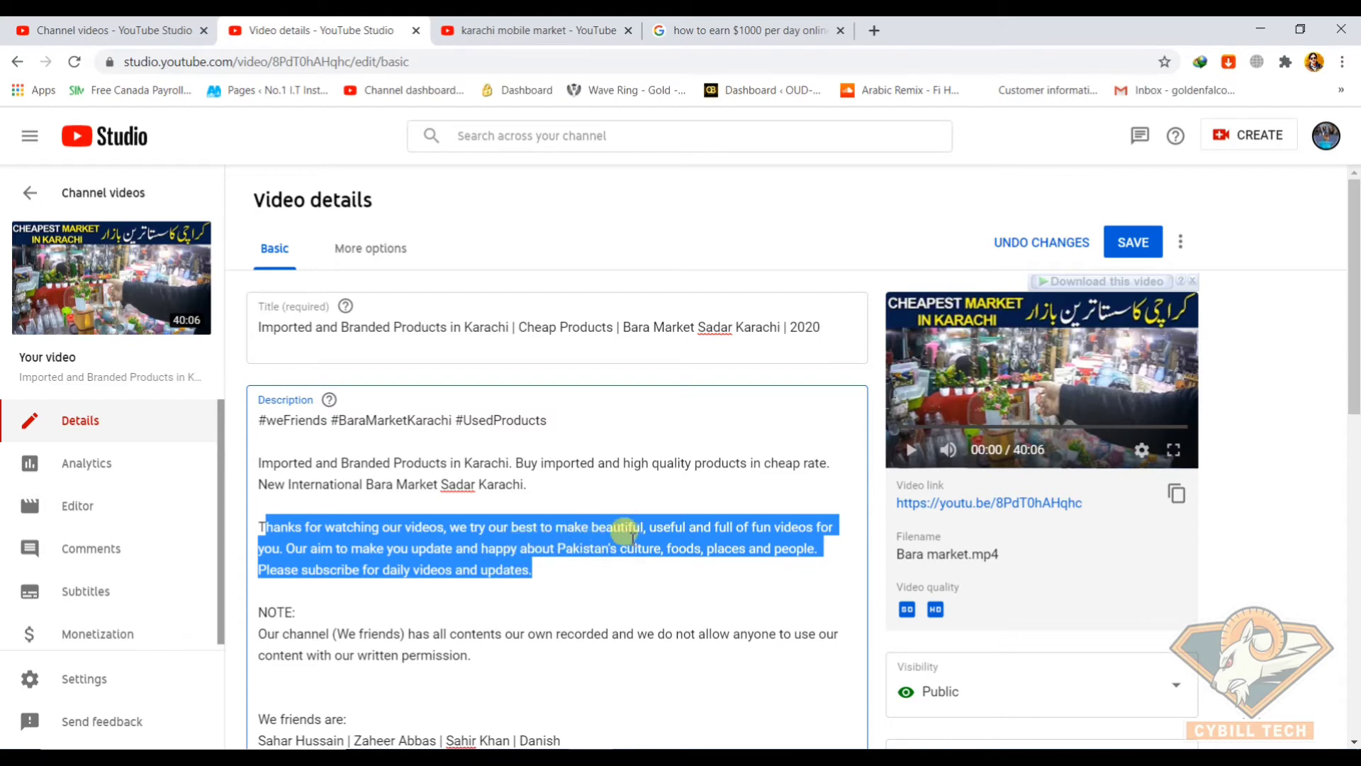
click(389, 548)
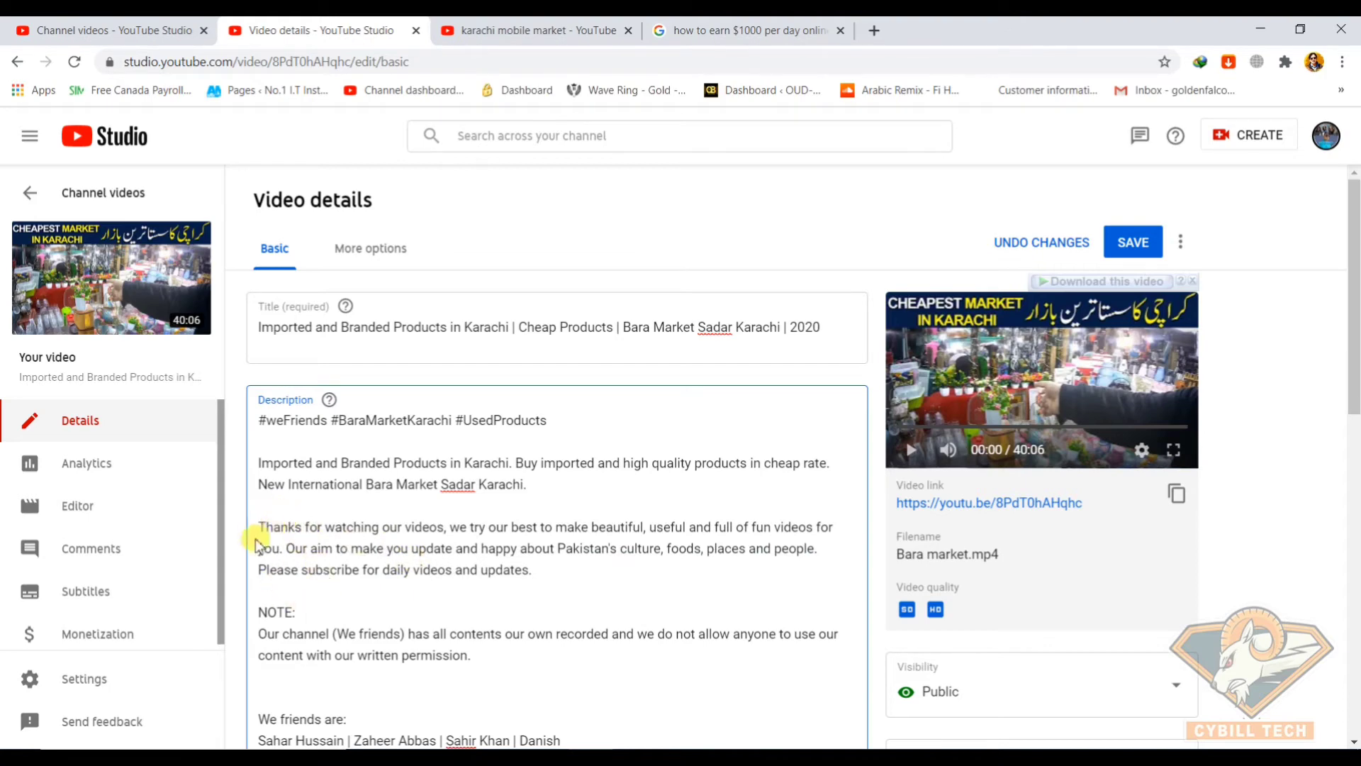
drag(258, 526, 567, 578)
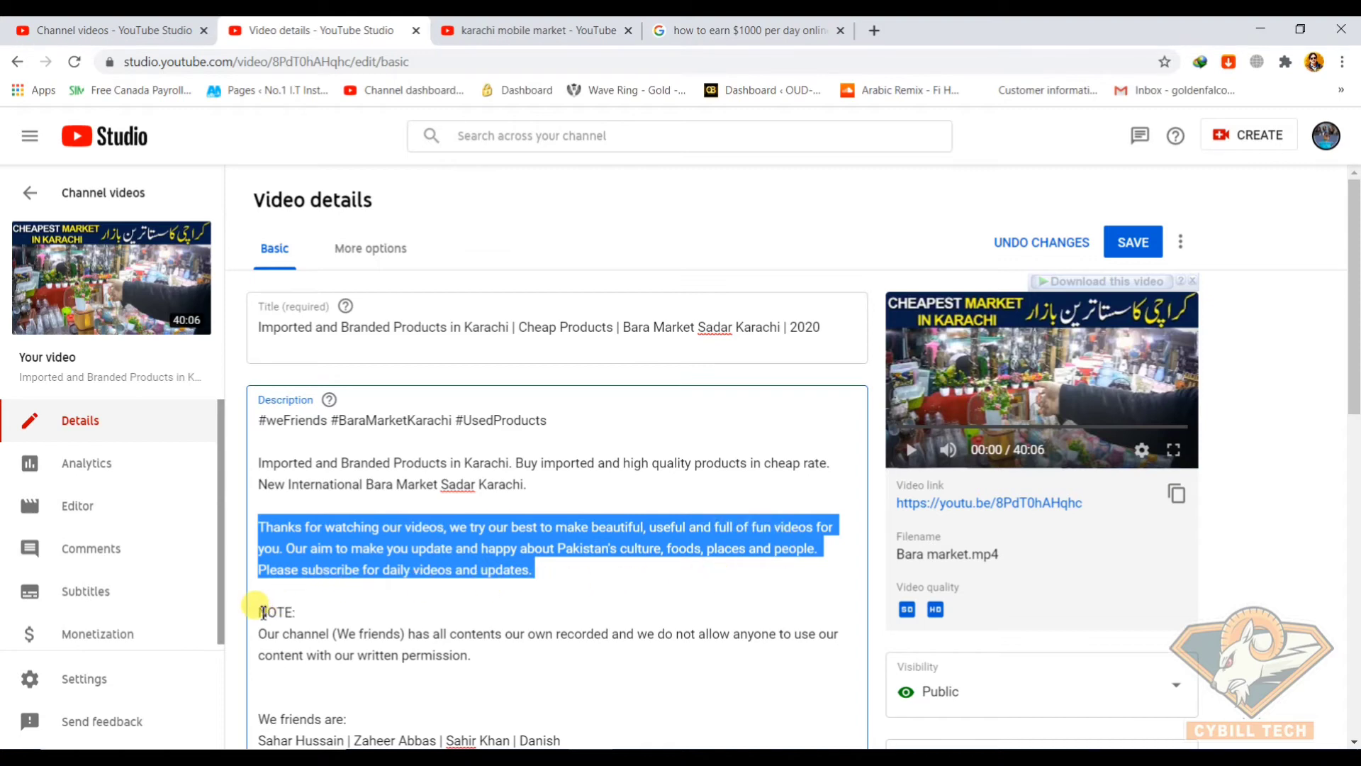
drag(262, 611, 306, 613)
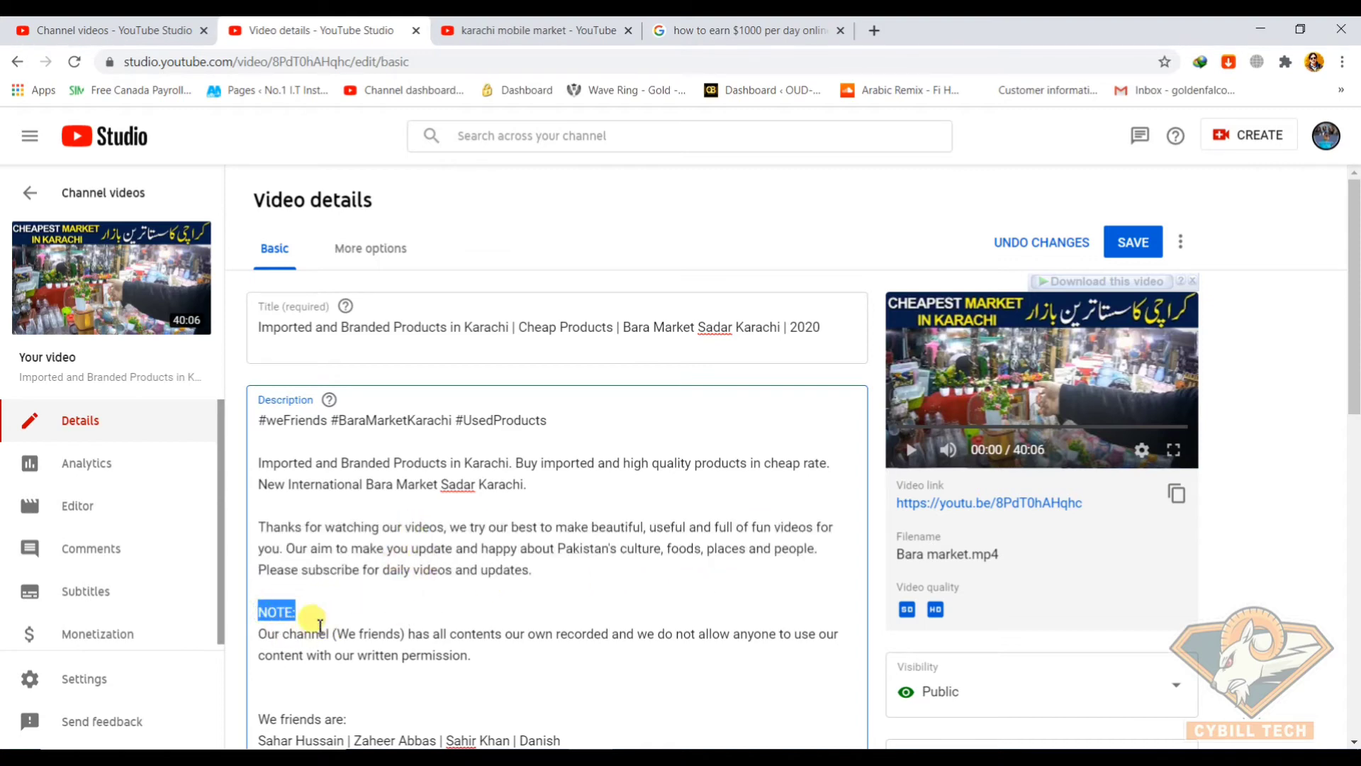
scroll(321, 624, down, 2)
drag(265, 545, 565, 561)
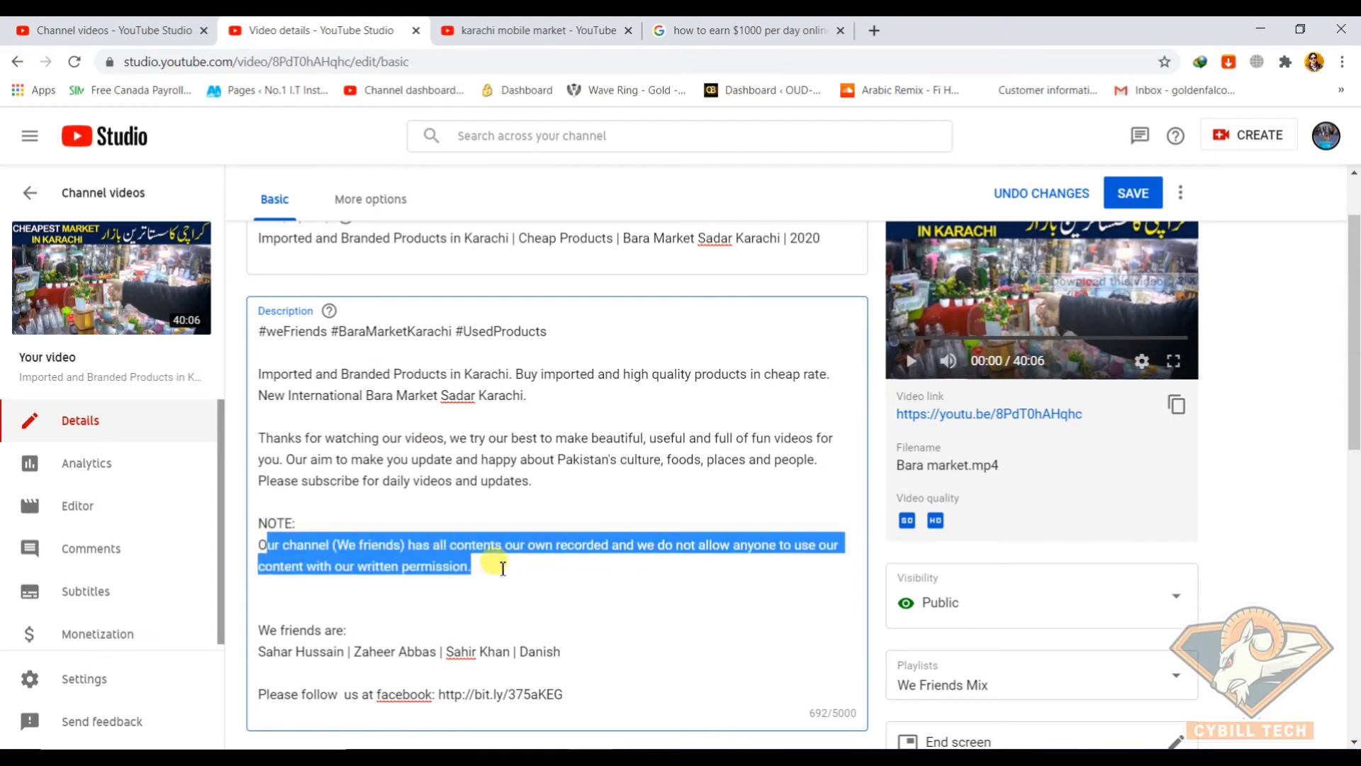
click(576, 582)
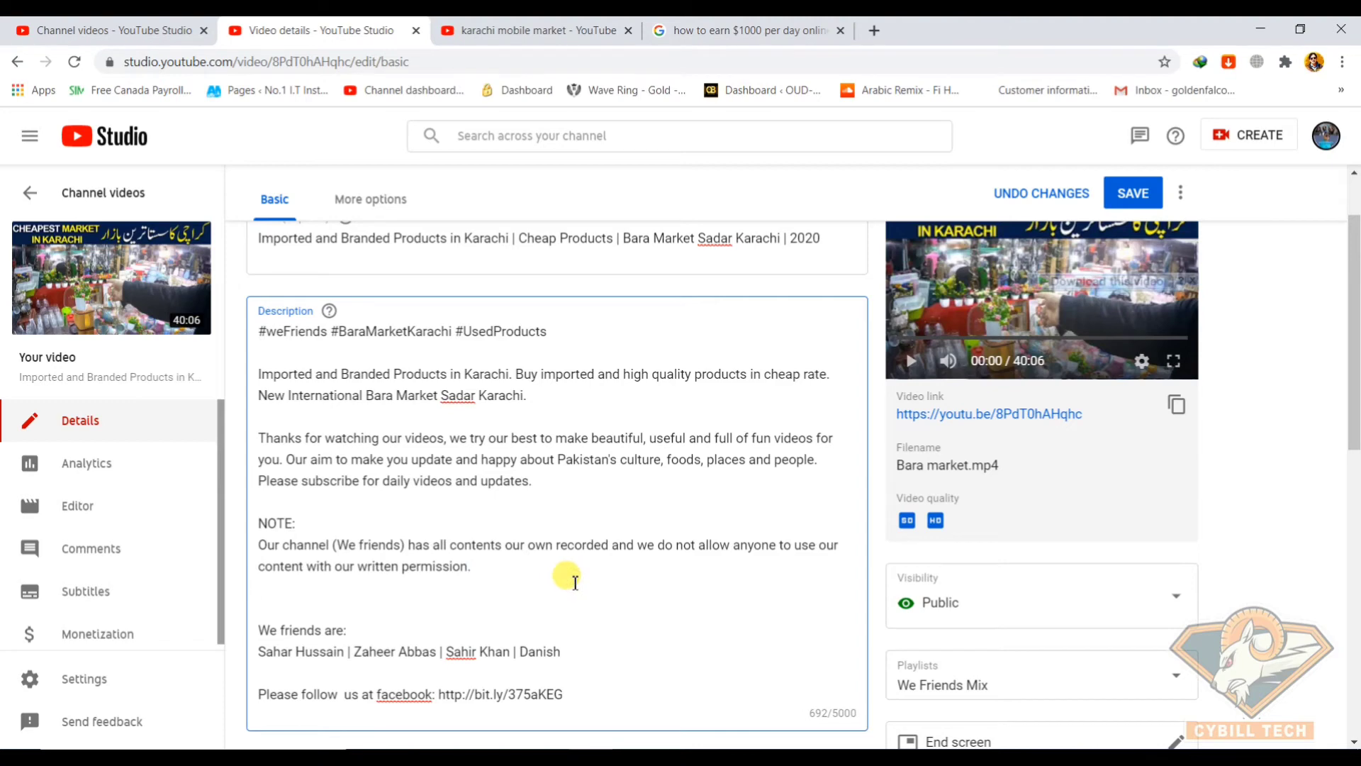
Review the thank-you paragraph again, focusing on its closing request to subscribe for daily videos and updates
drag(256, 438, 779, 472)
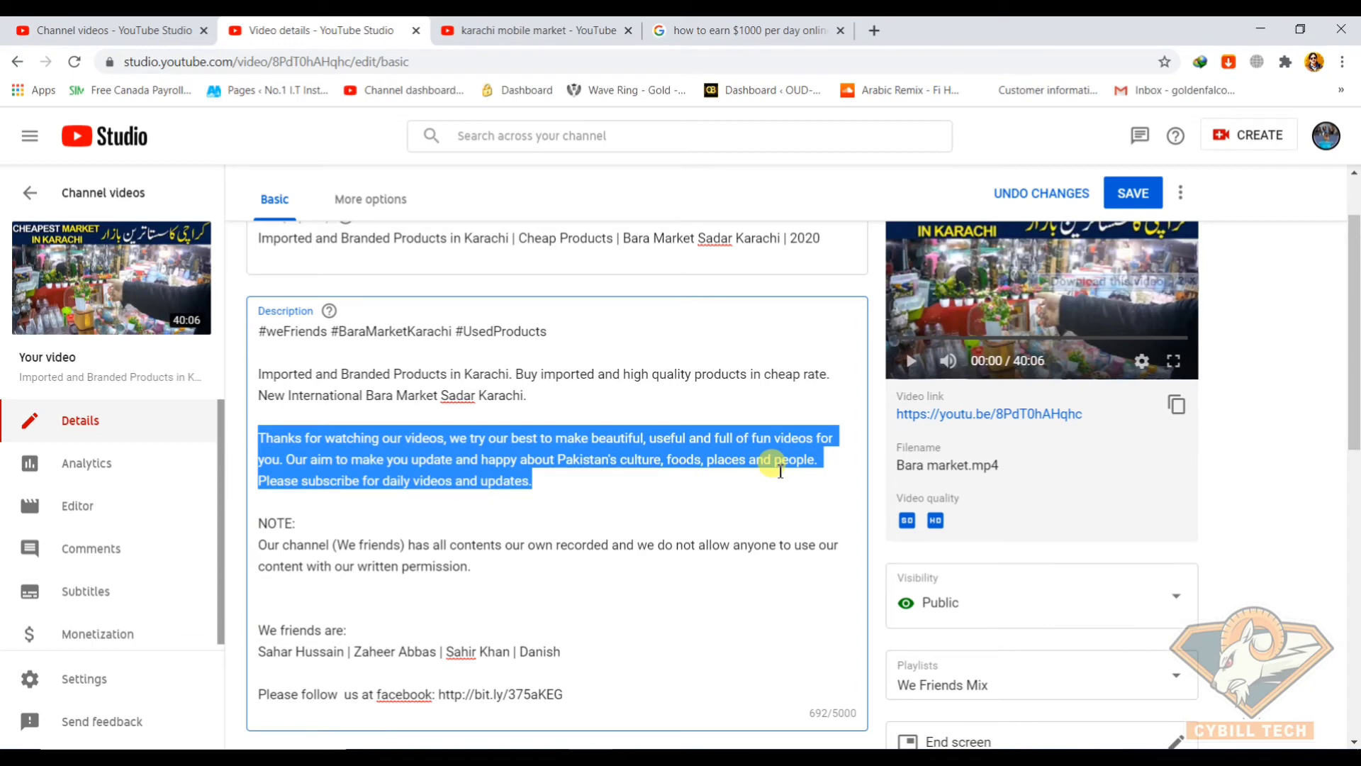
double_click(317, 480)
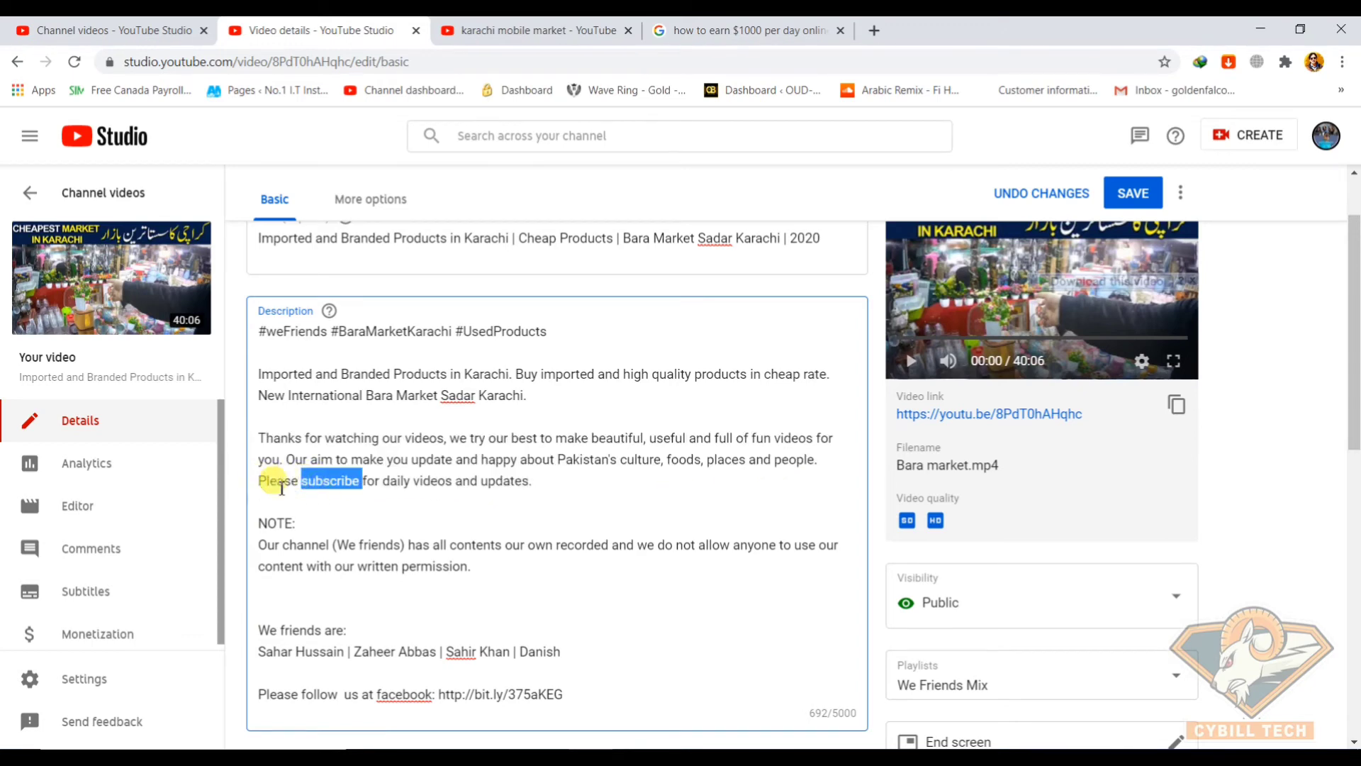
drag(535, 481, 257, 482)
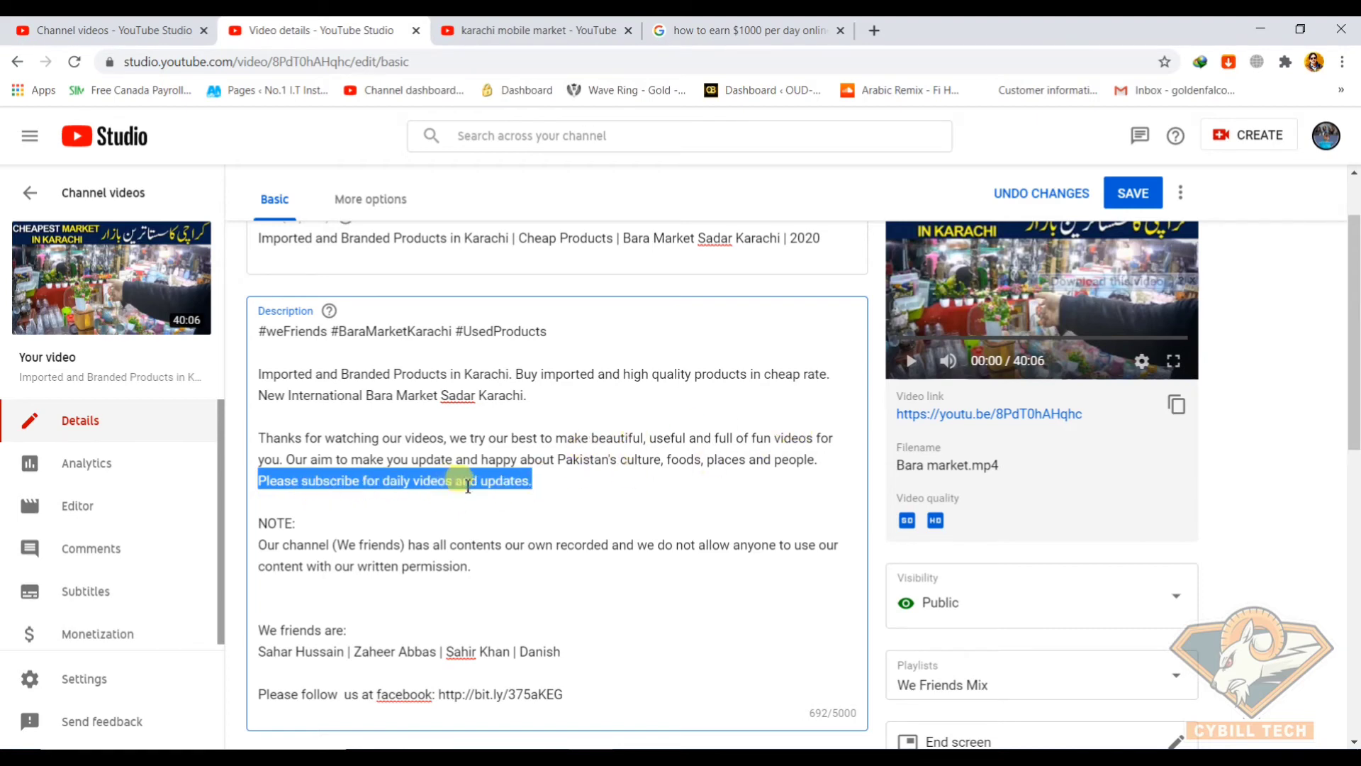
click(261, 437)
drag(261, 438, 579, 485)
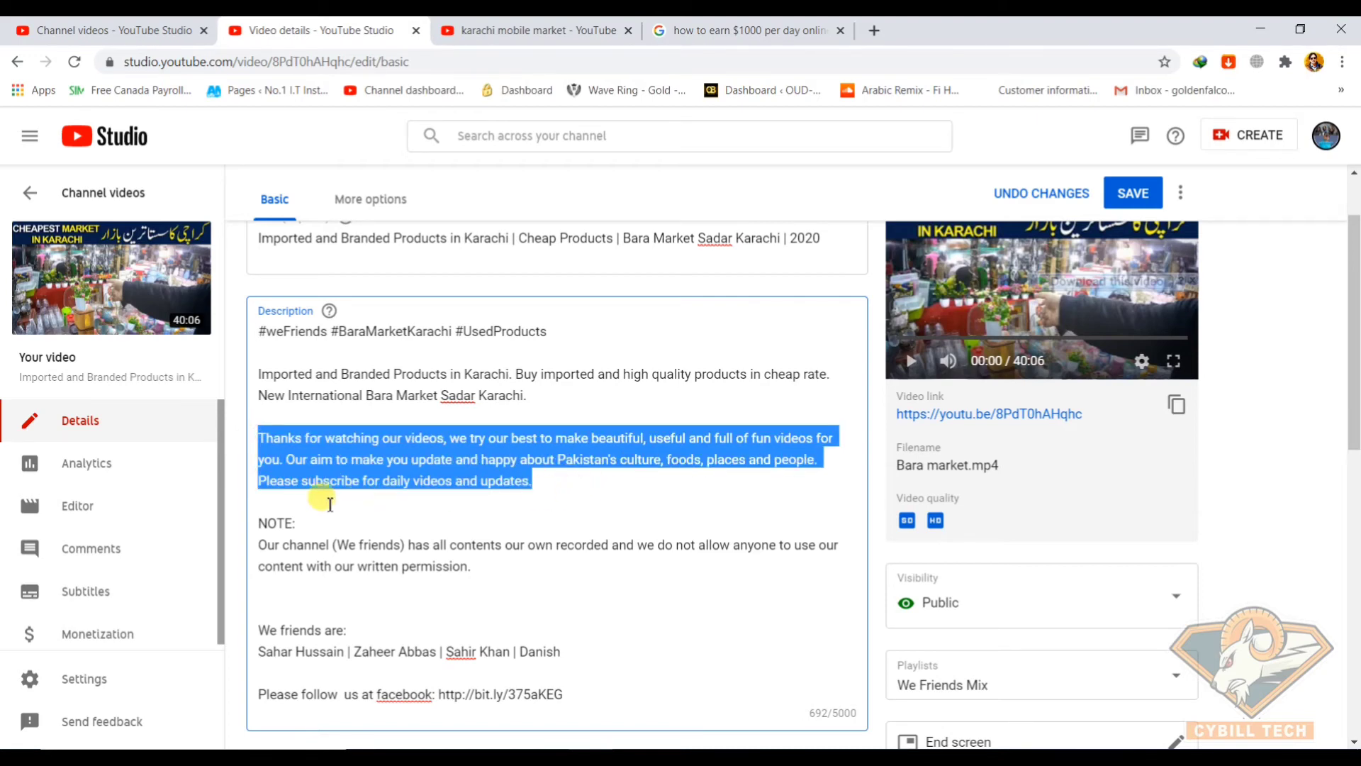
click(620, 481)
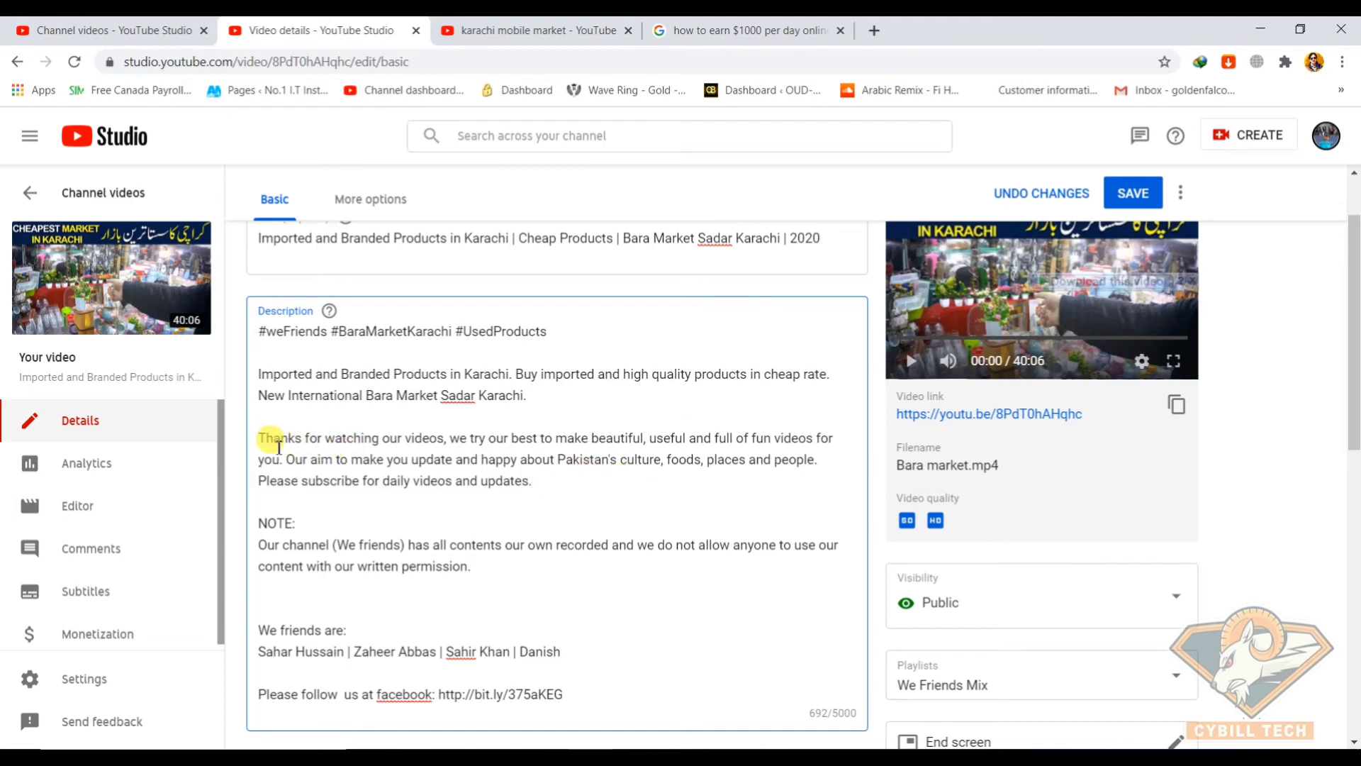
drag(264, 437, 822, 460)
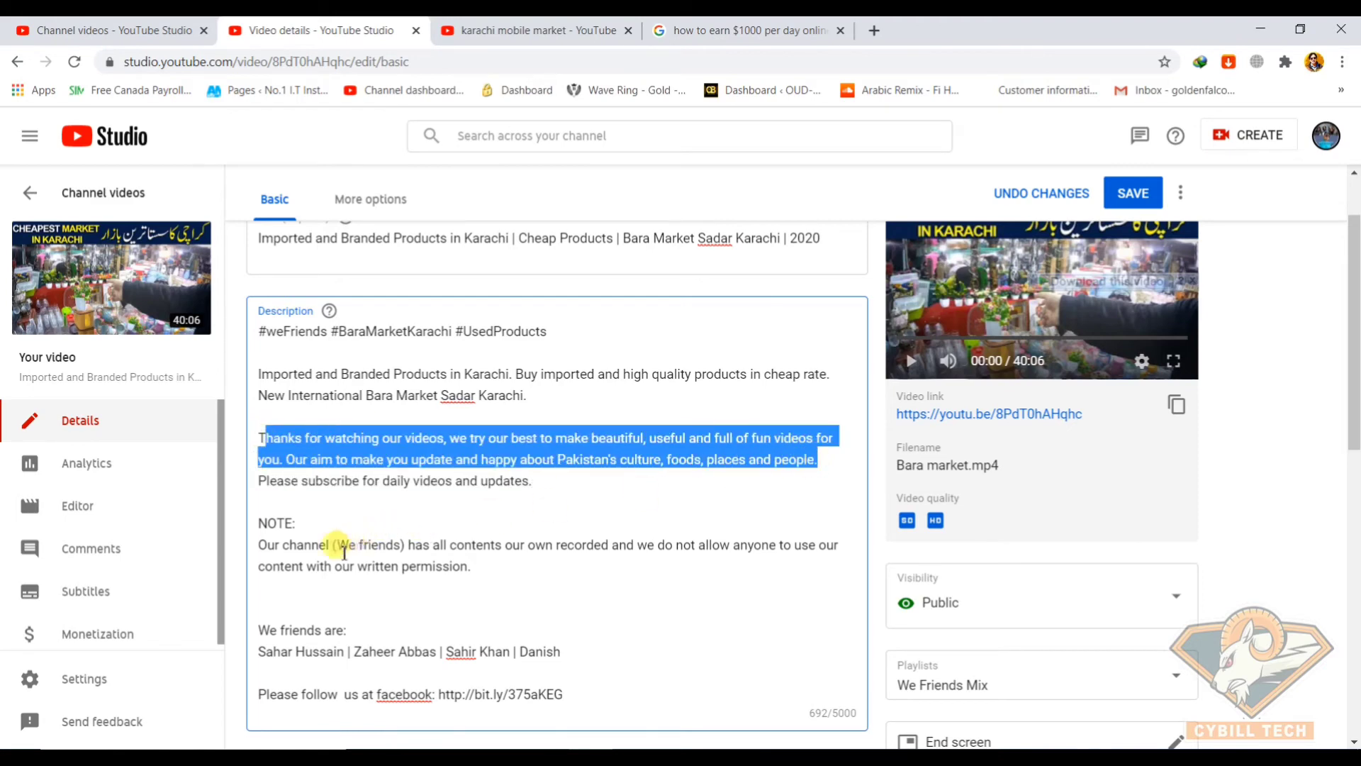
Examine the NOTE, the "We friends are" member list and the Facebook link, and look over the description as a whole
drag(284, 523, 376, 563)
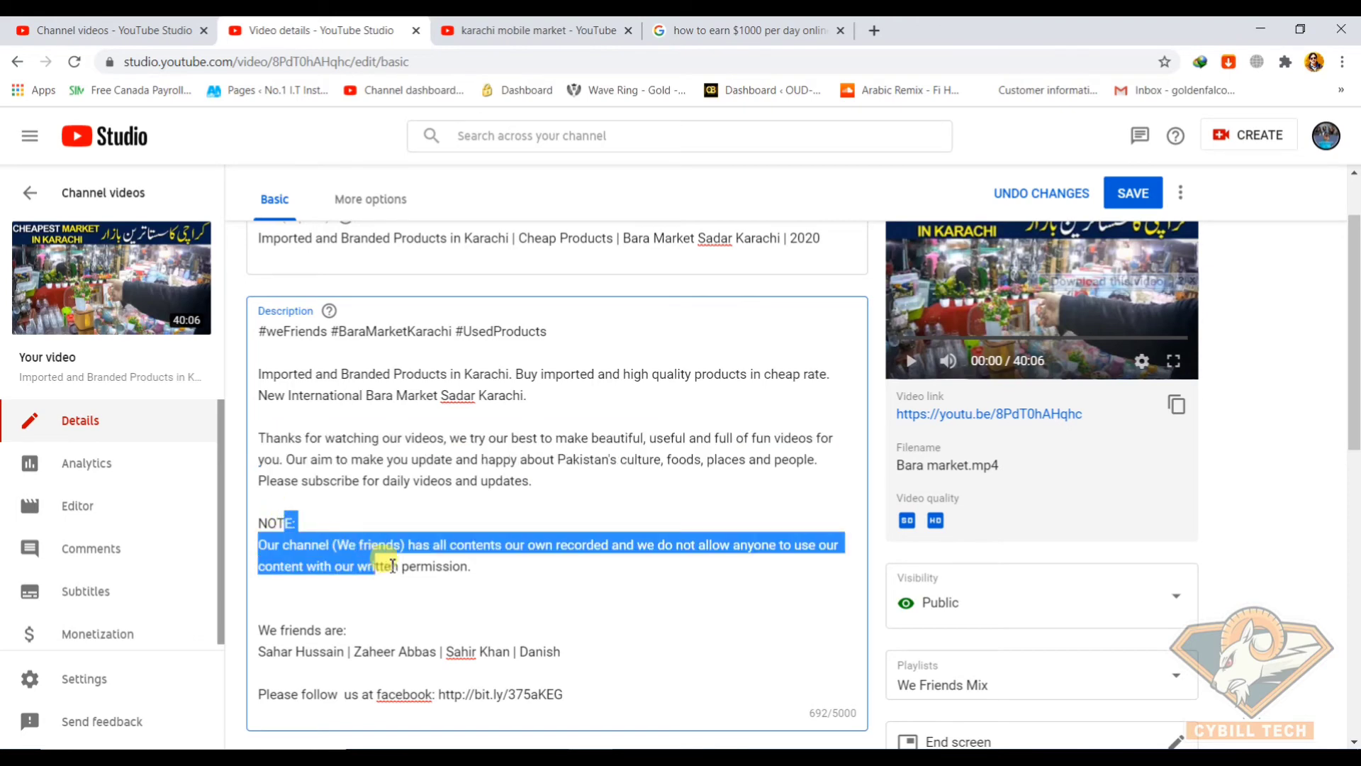
scroll(382, 560, down, 1)
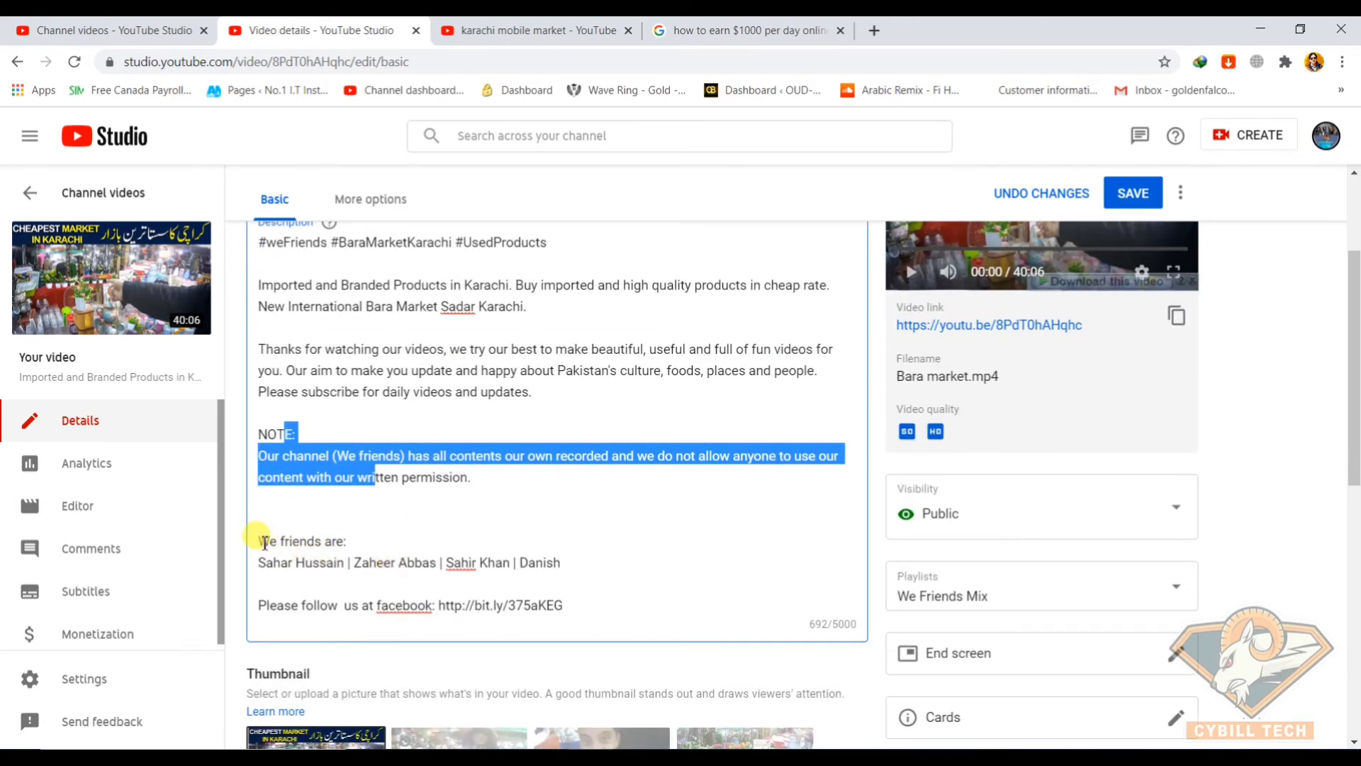
drag(264, 542, 370, 537)
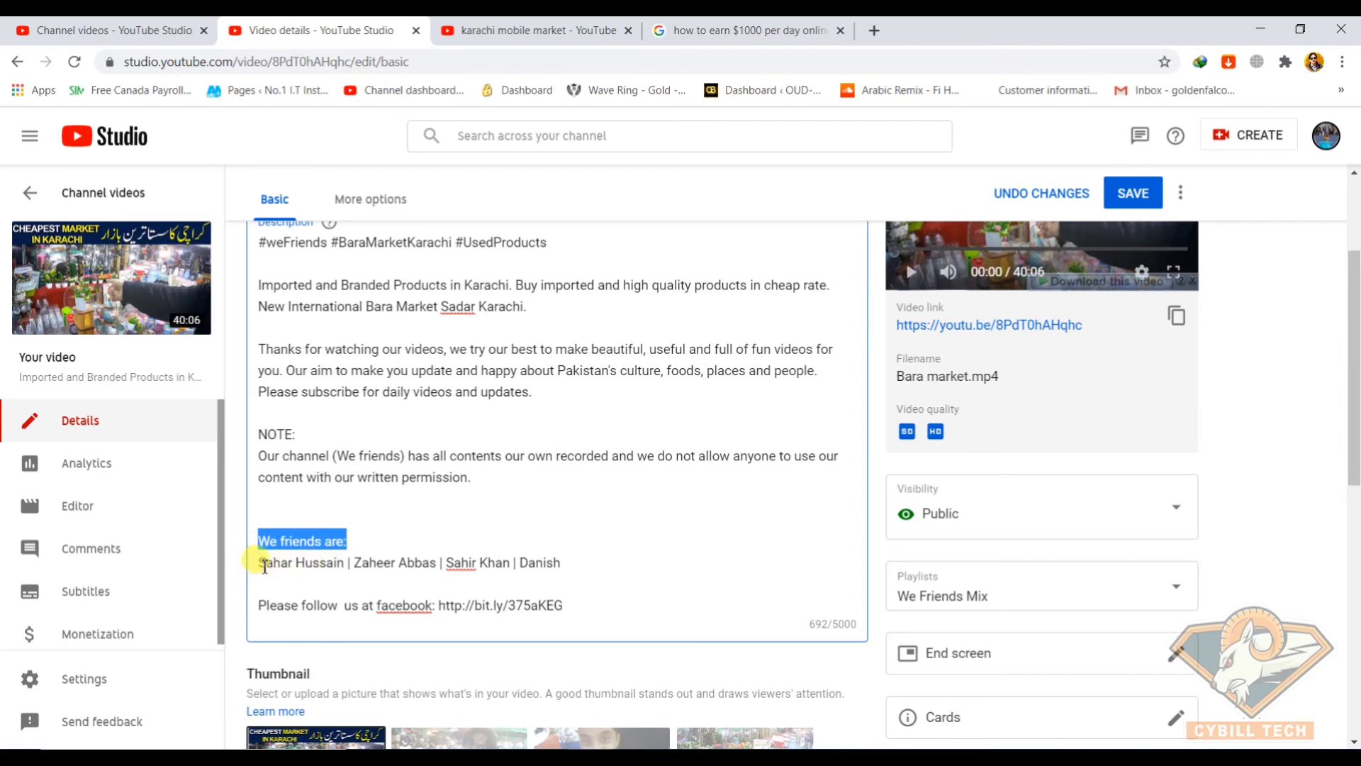
drag(261, 563, 587, 571)
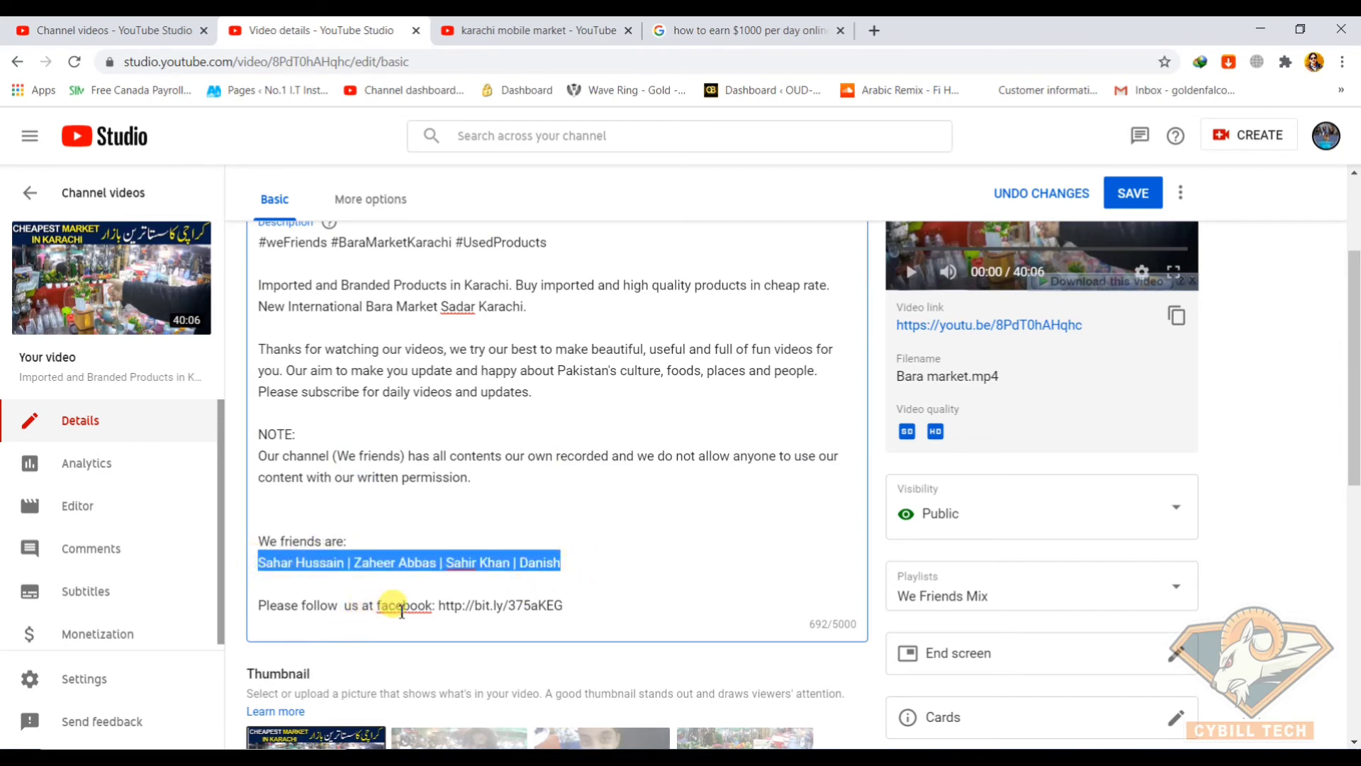
drag(440, 606, 591, 608)
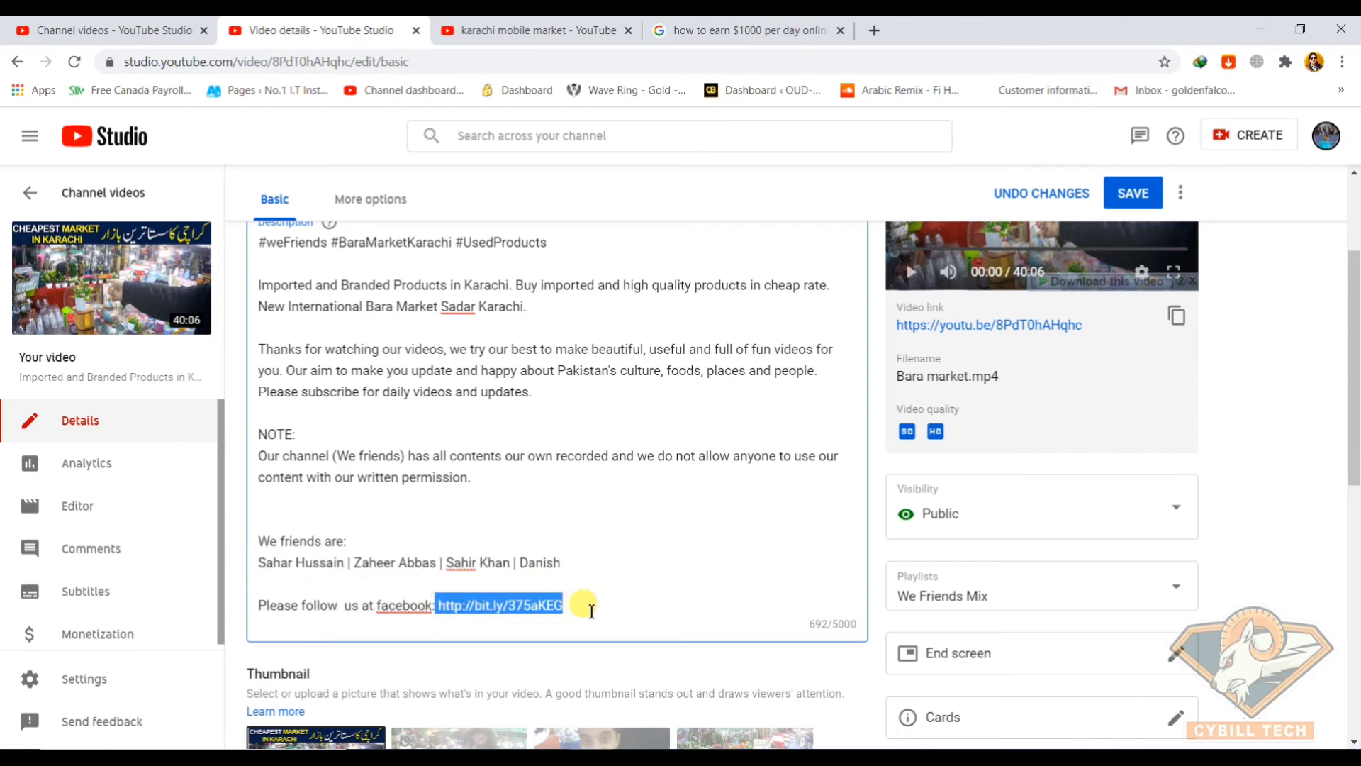
scroll(581, 608, up, 1)
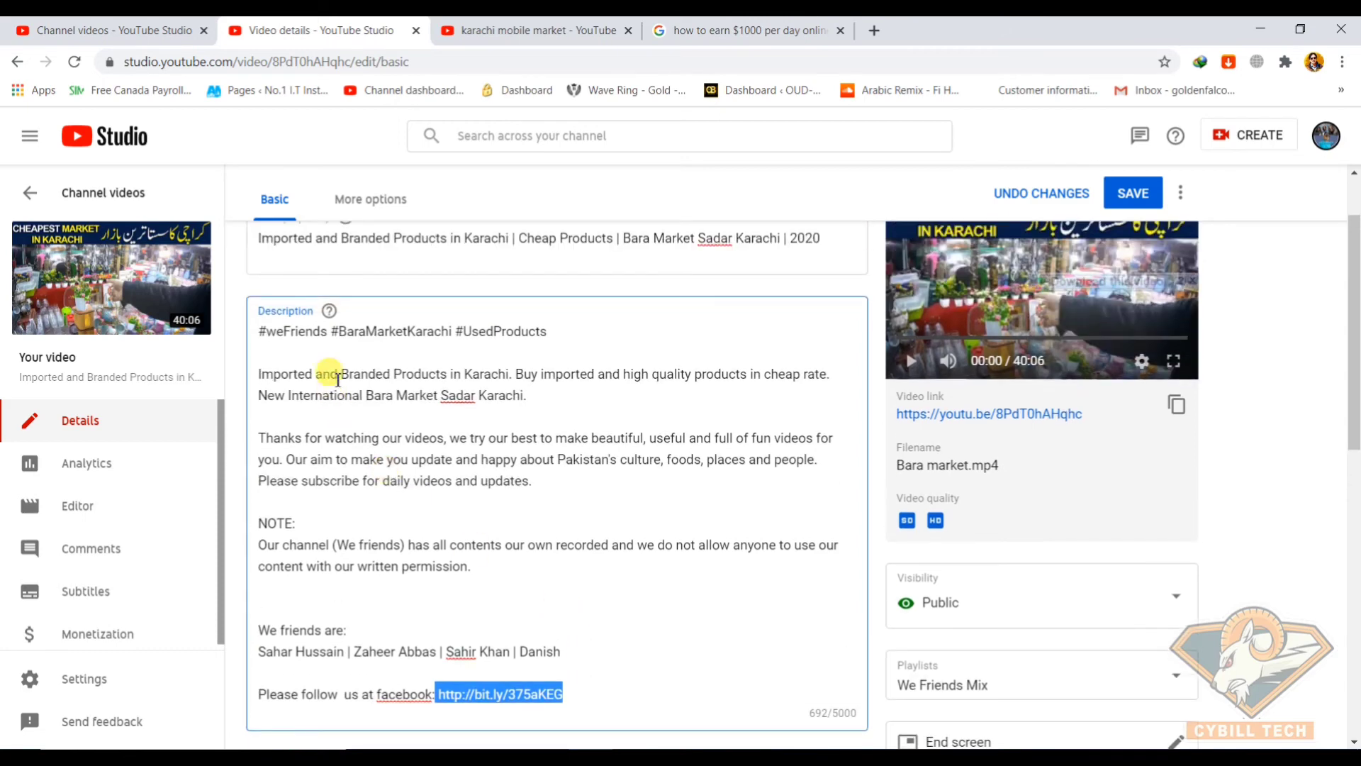
drag(328, 338, 498, 656)
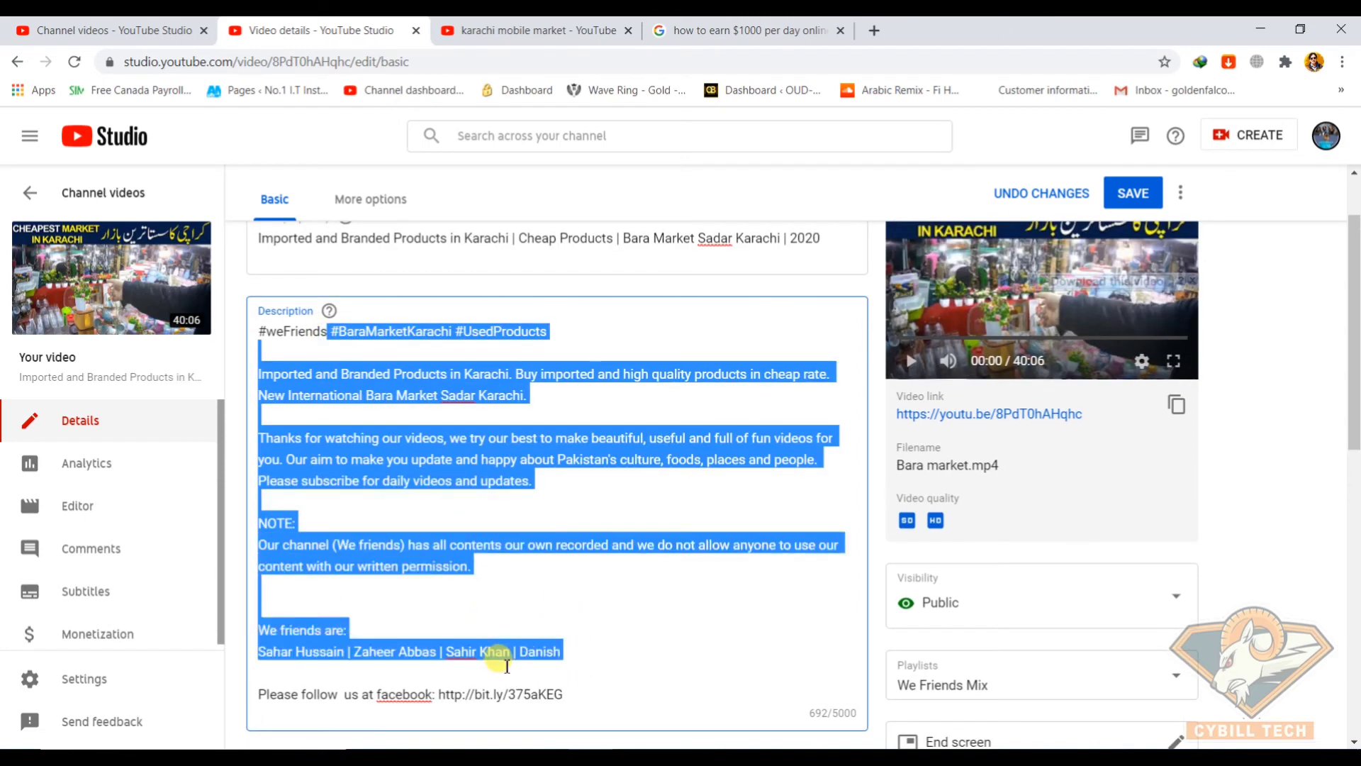
click(511, 609)
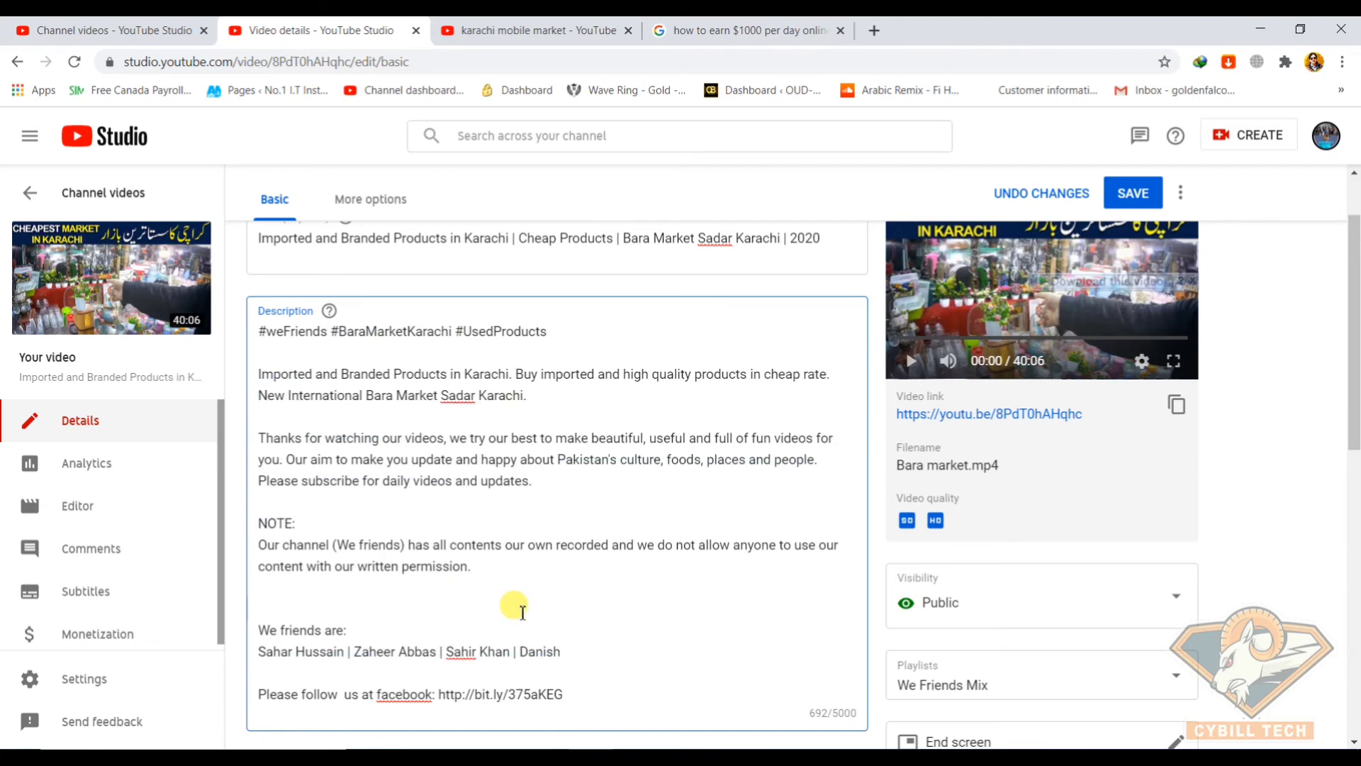
Compare the title phrase "Imported and Branded Products in Karachi" with the opening lines of the description once more
scroll(523, 612, up, 1)
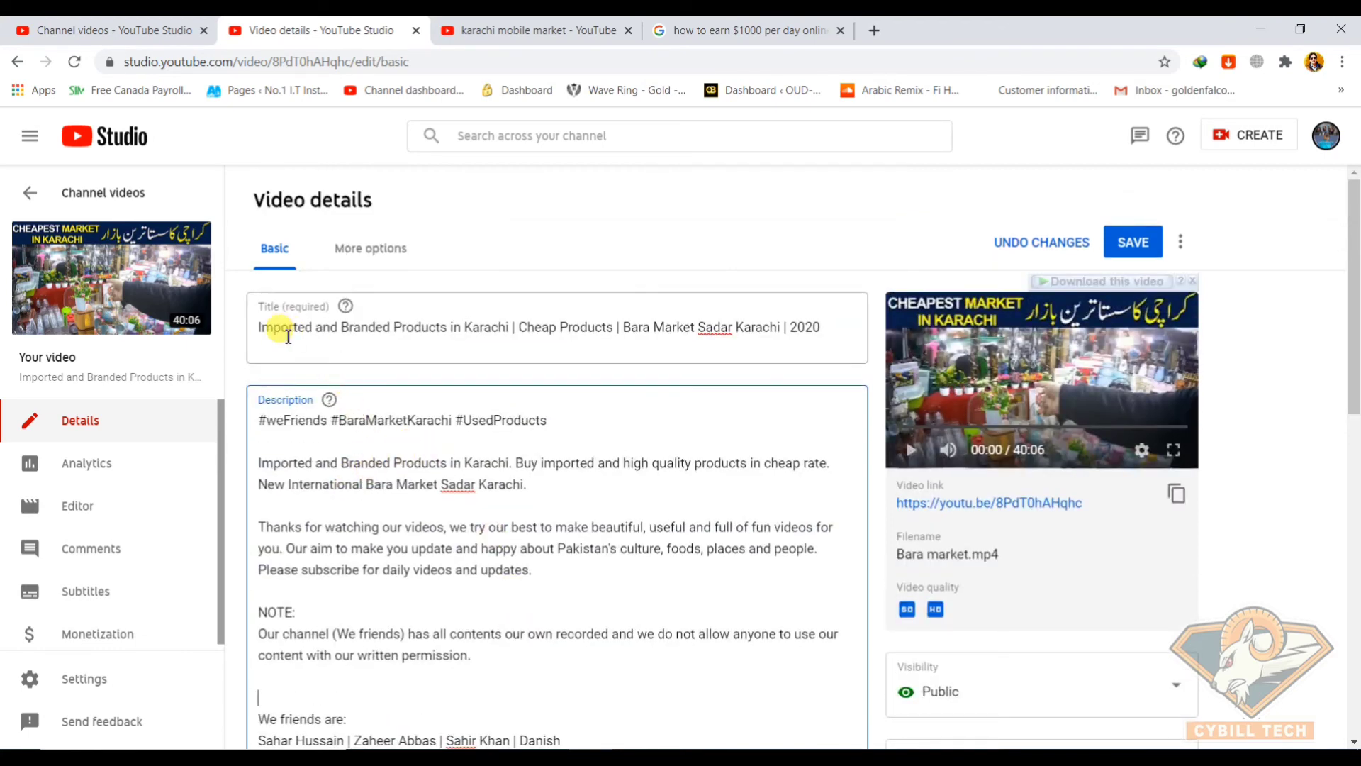
drag(273, 328, 459, 328)
click(323, 443)
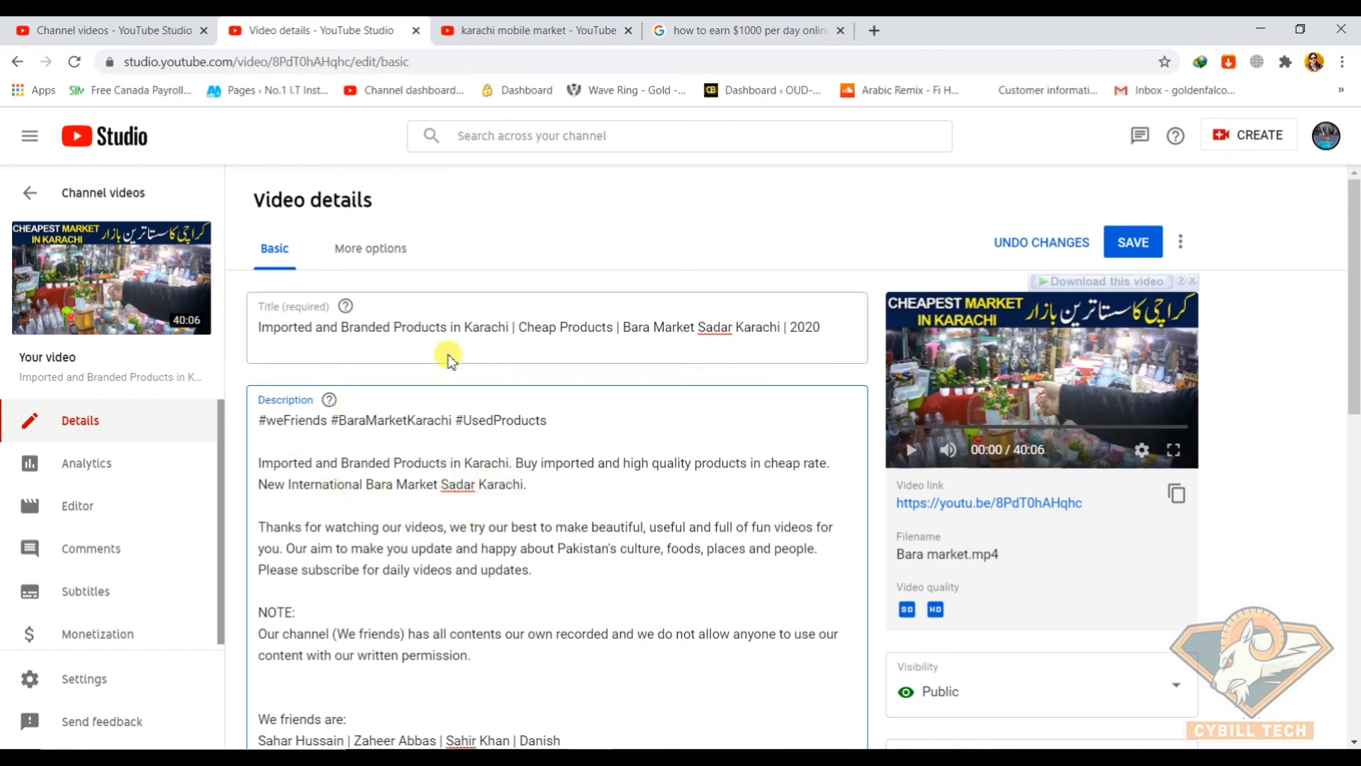
Look through the full description down to the Facebook link, then highlight the text from the hashtags through the NOTE
scroll(467, 551, down, 3)
scroll(468, 552, up, 3)
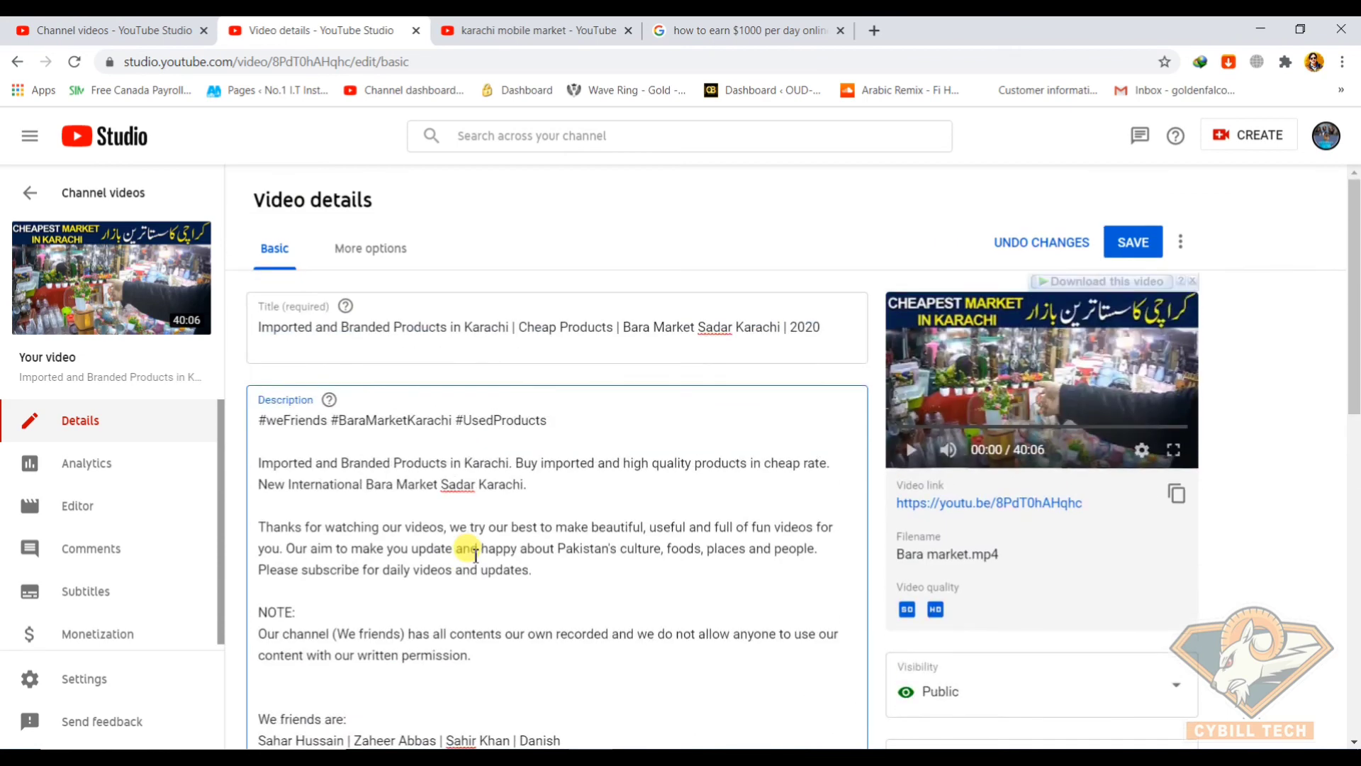
scroll(475, 555, down, 1)
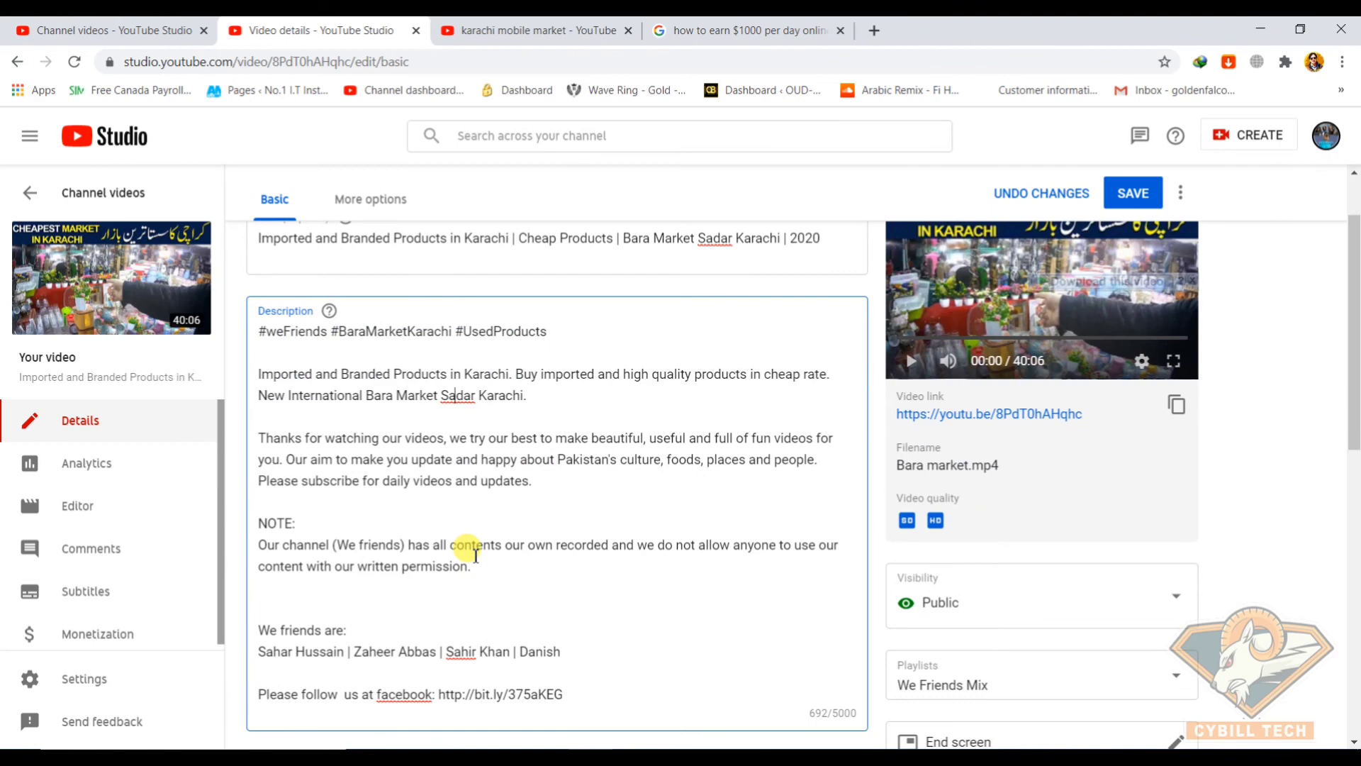
scroll(475, 555, down, 1)
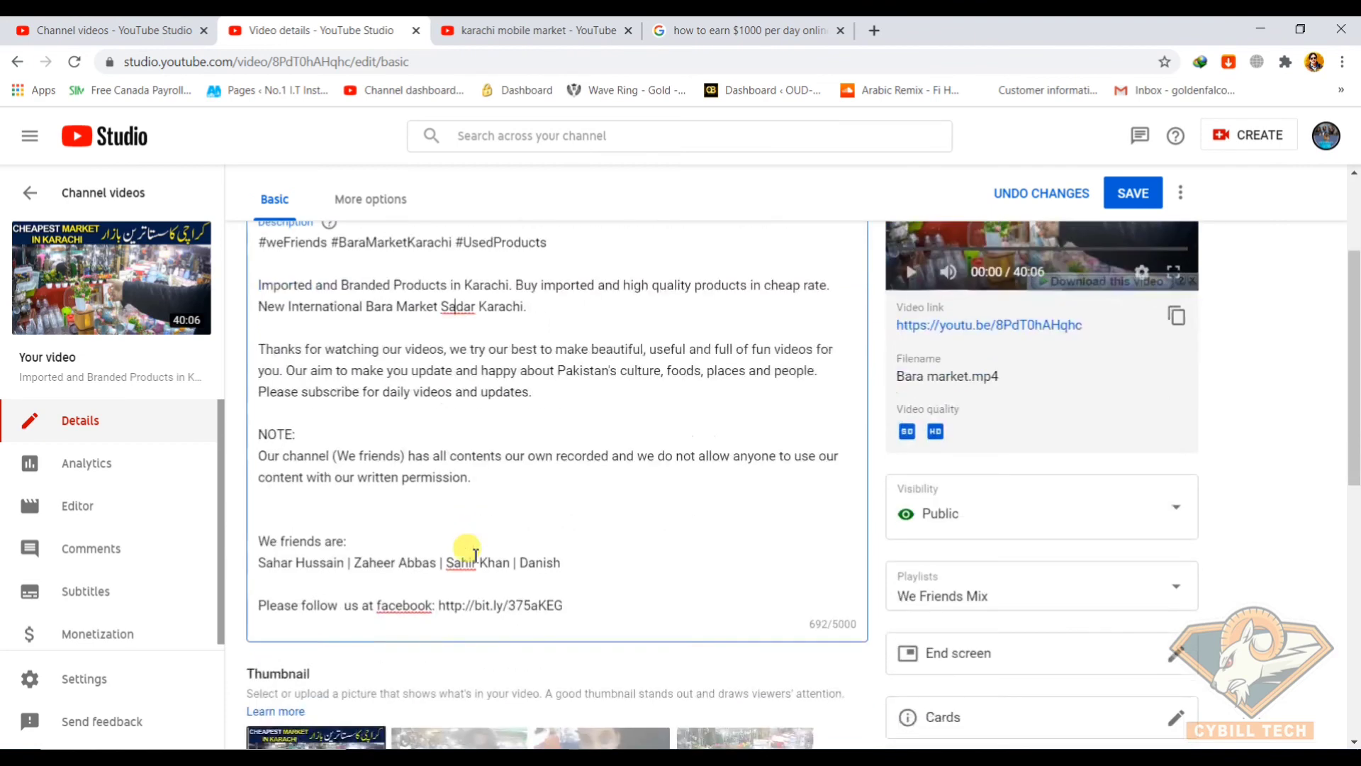
scroll(475, 555, up, 2)
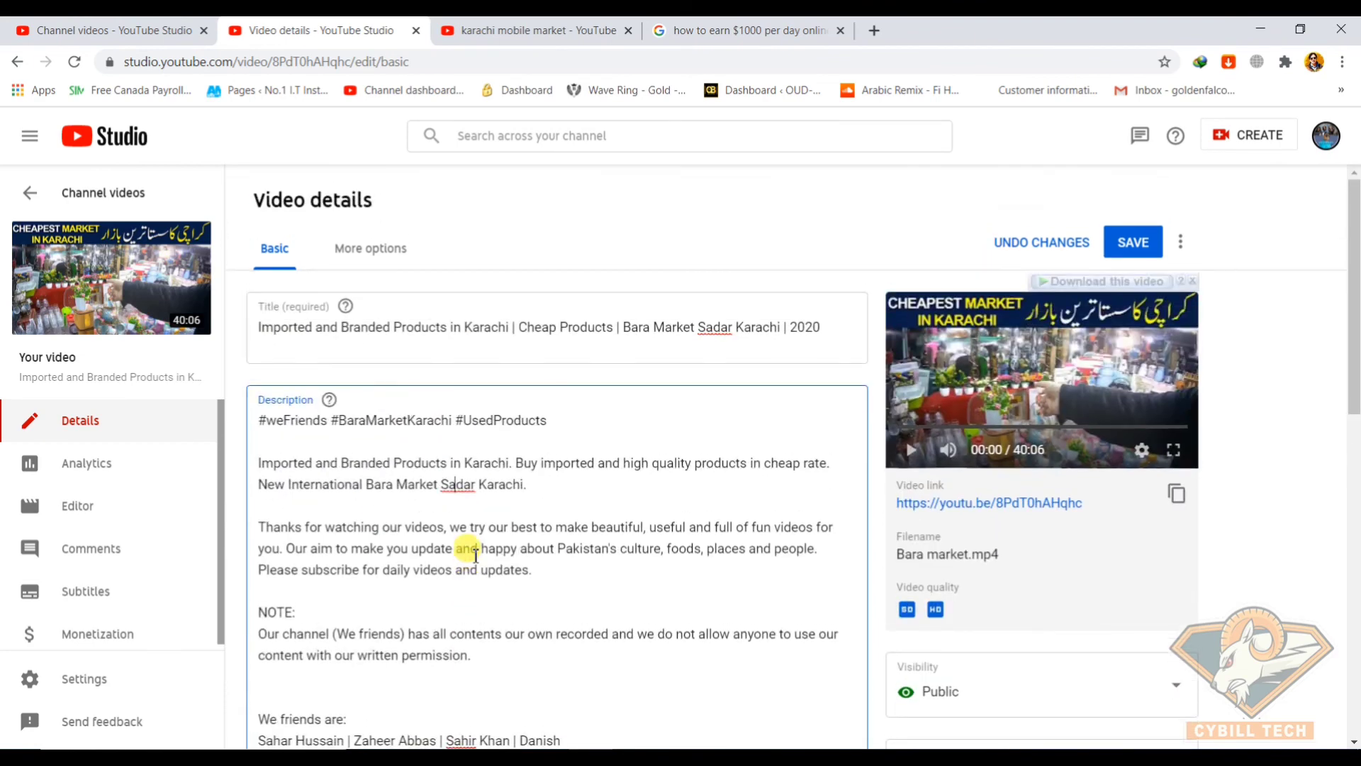
drag(266, 420, 531, 659)
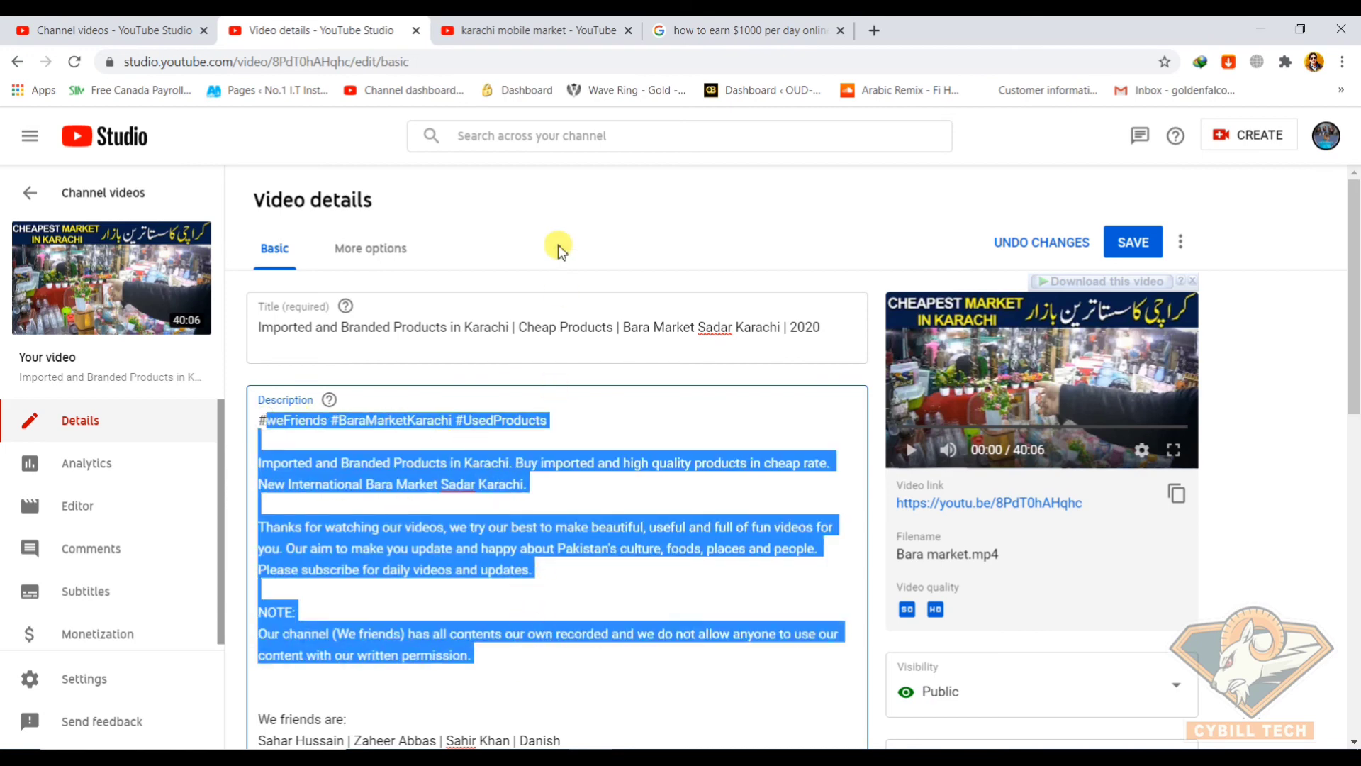
Switch to the YouTube search results for "karachi mobile market" and look over the listed videos' titles and description snippets
click(535, 42)
scroll(694, 397, up, 3)
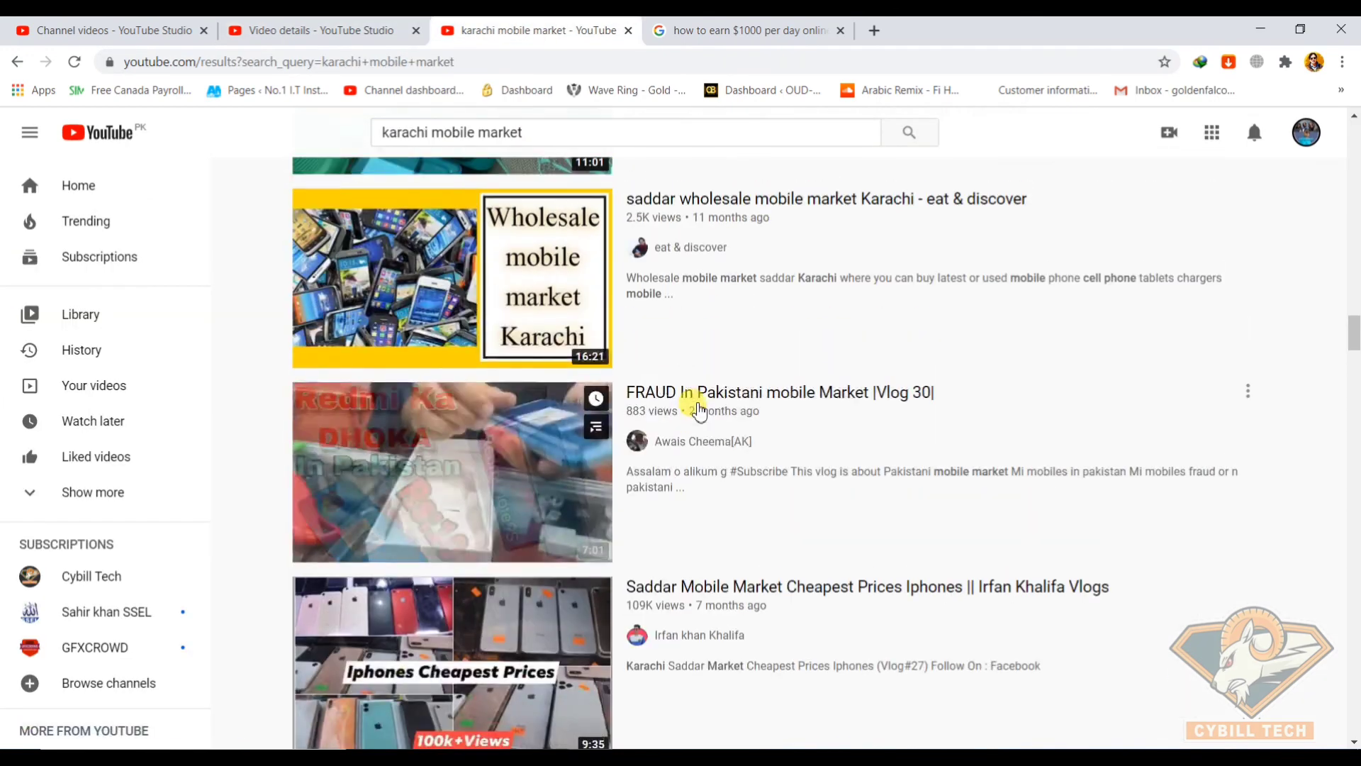
scroll(698, 410, up, 7)
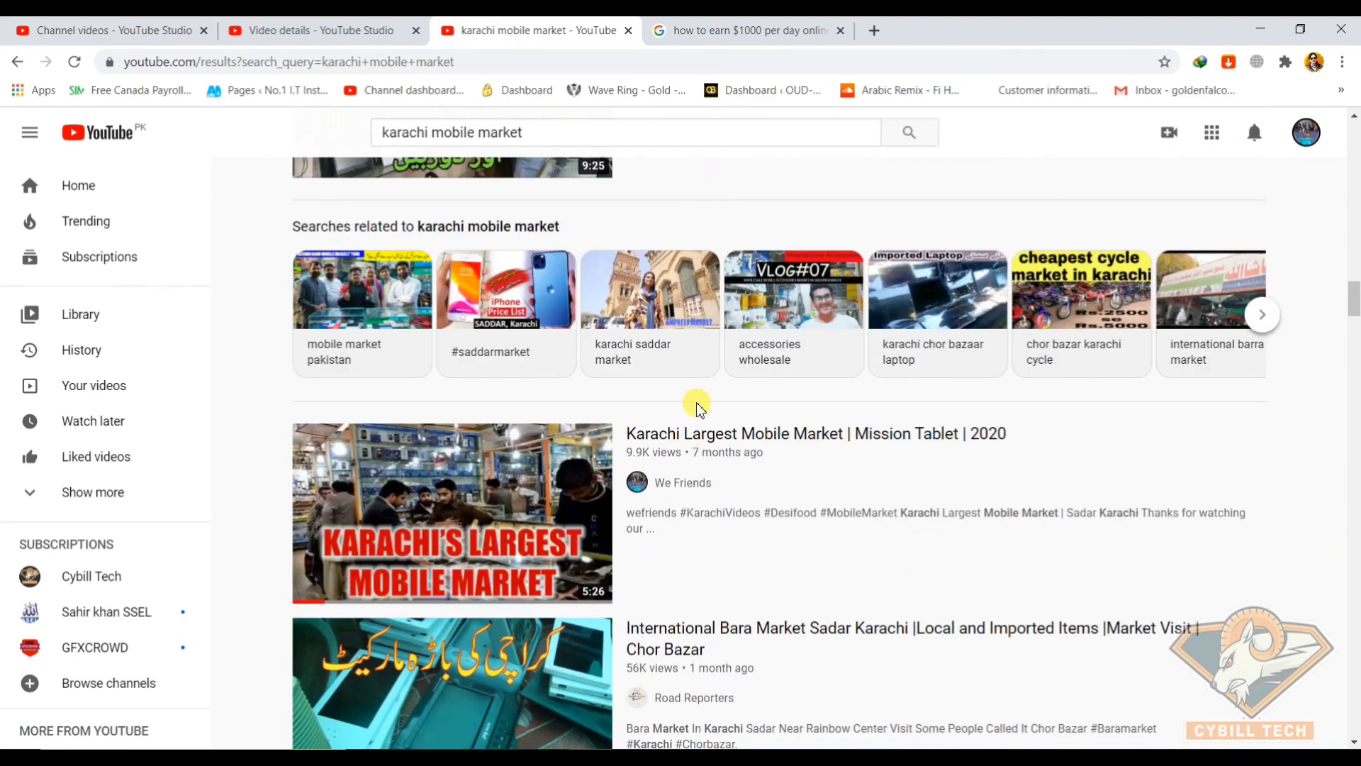
scroll(712, 441, up, 19)
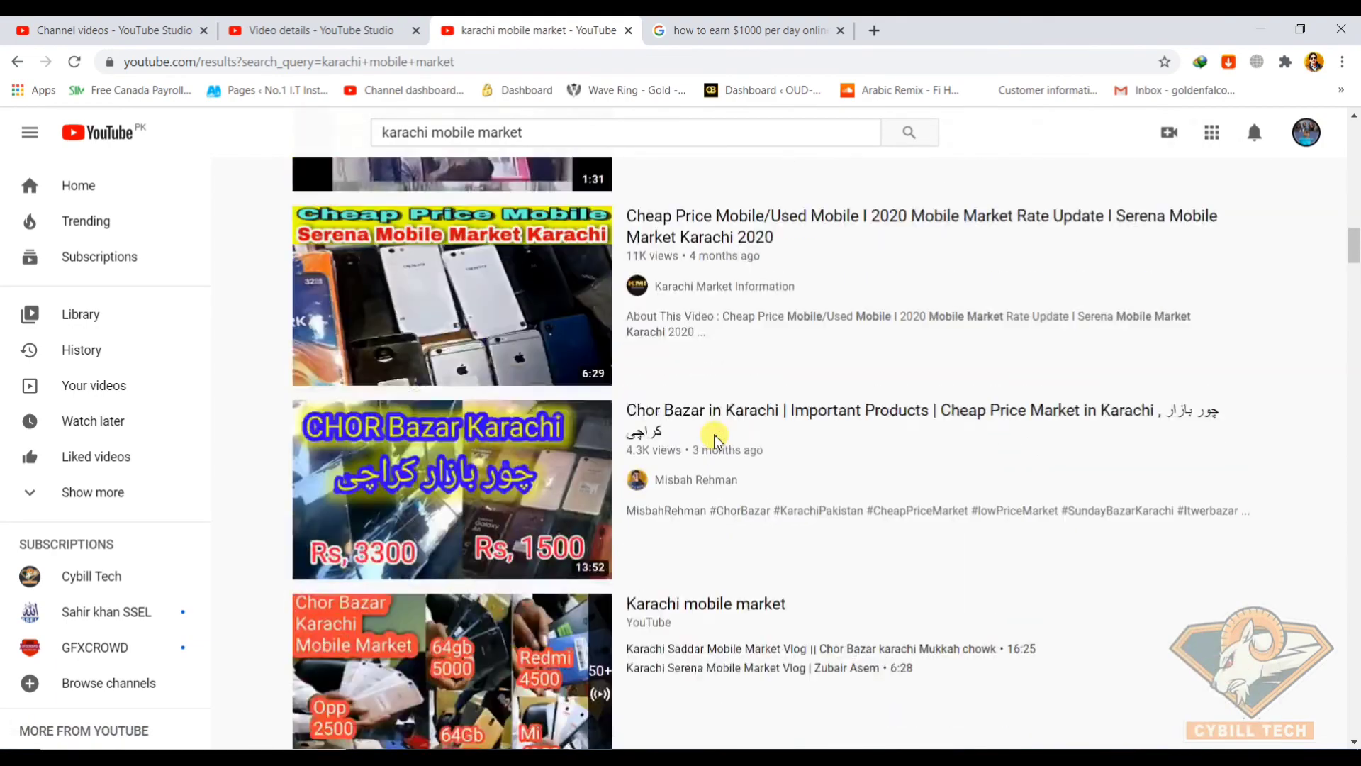
scroll(715, 435, up, 5)
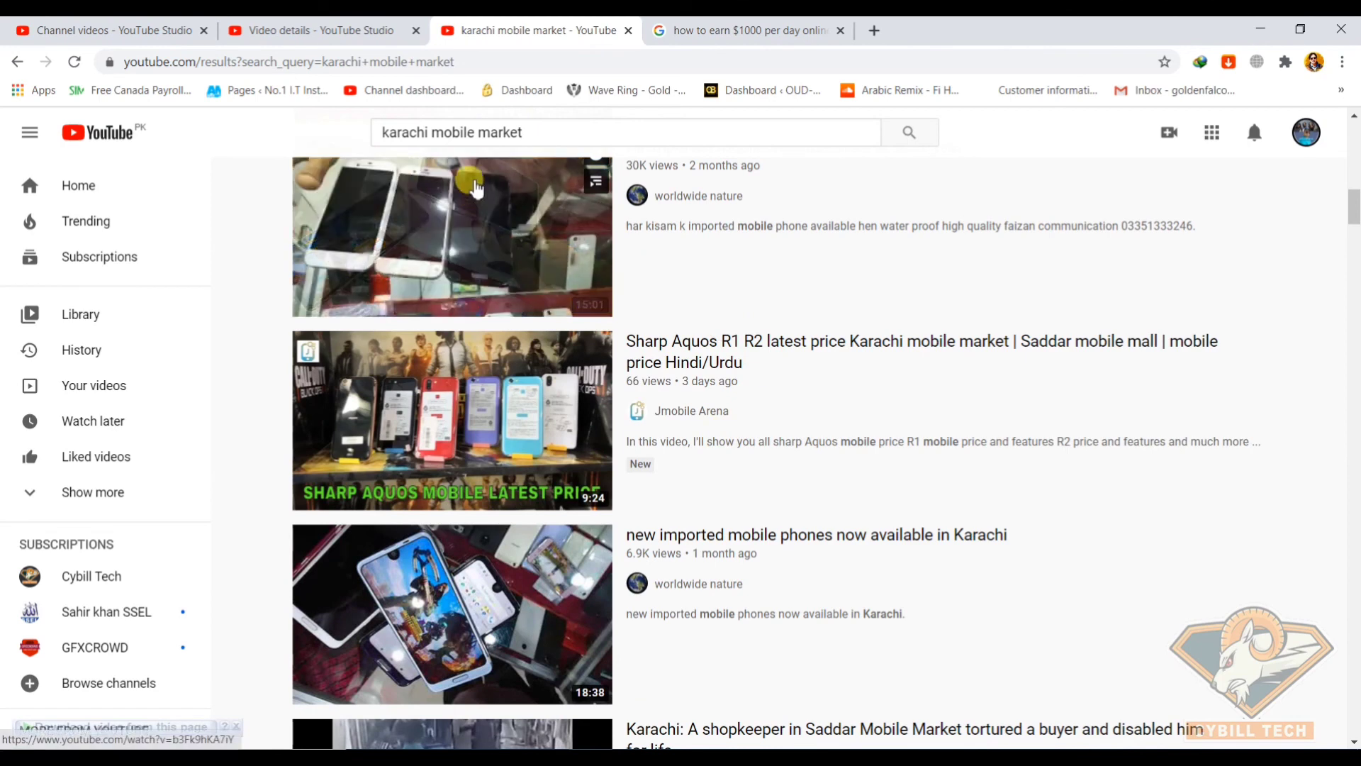
Return to the video's details in YouTube Studio and look over the description from the hashtags to the Facebook link
click(348, 27)
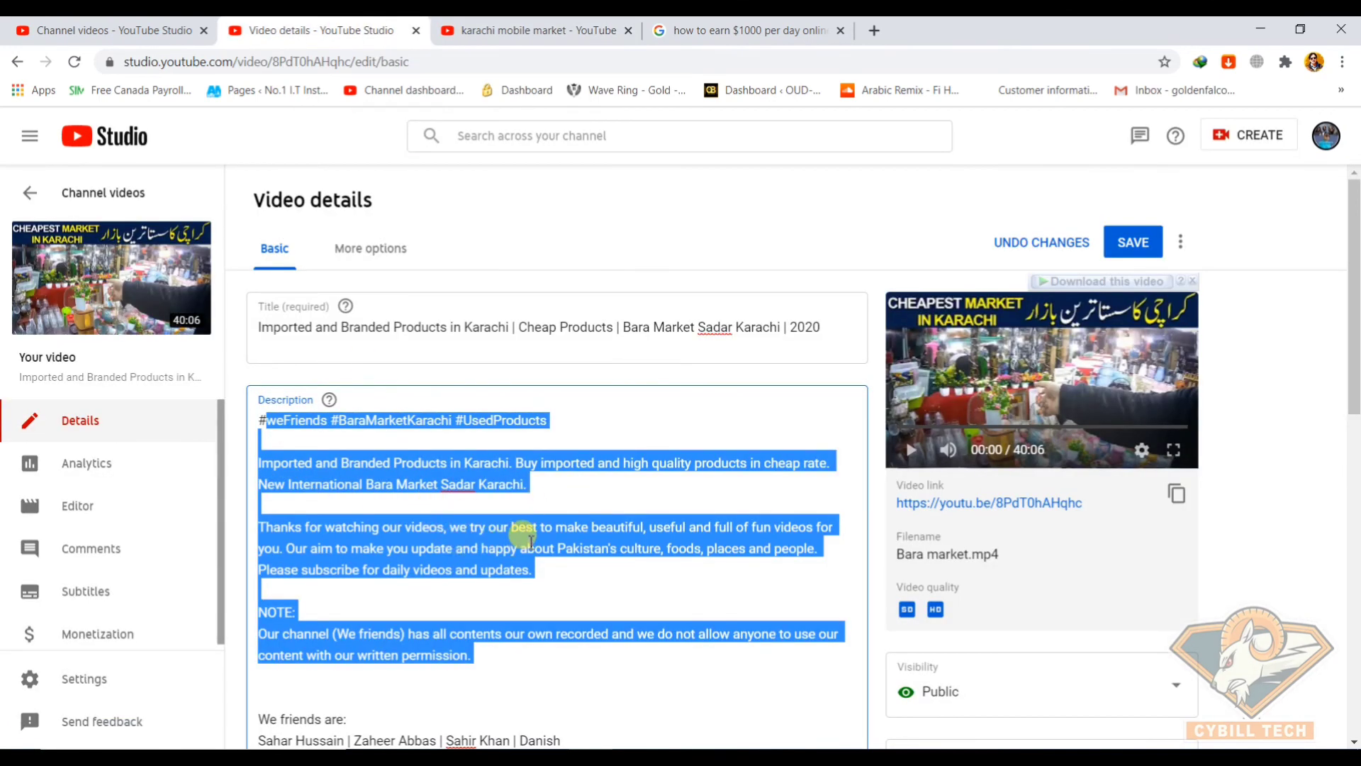
scroll(530, 540, down, 3)
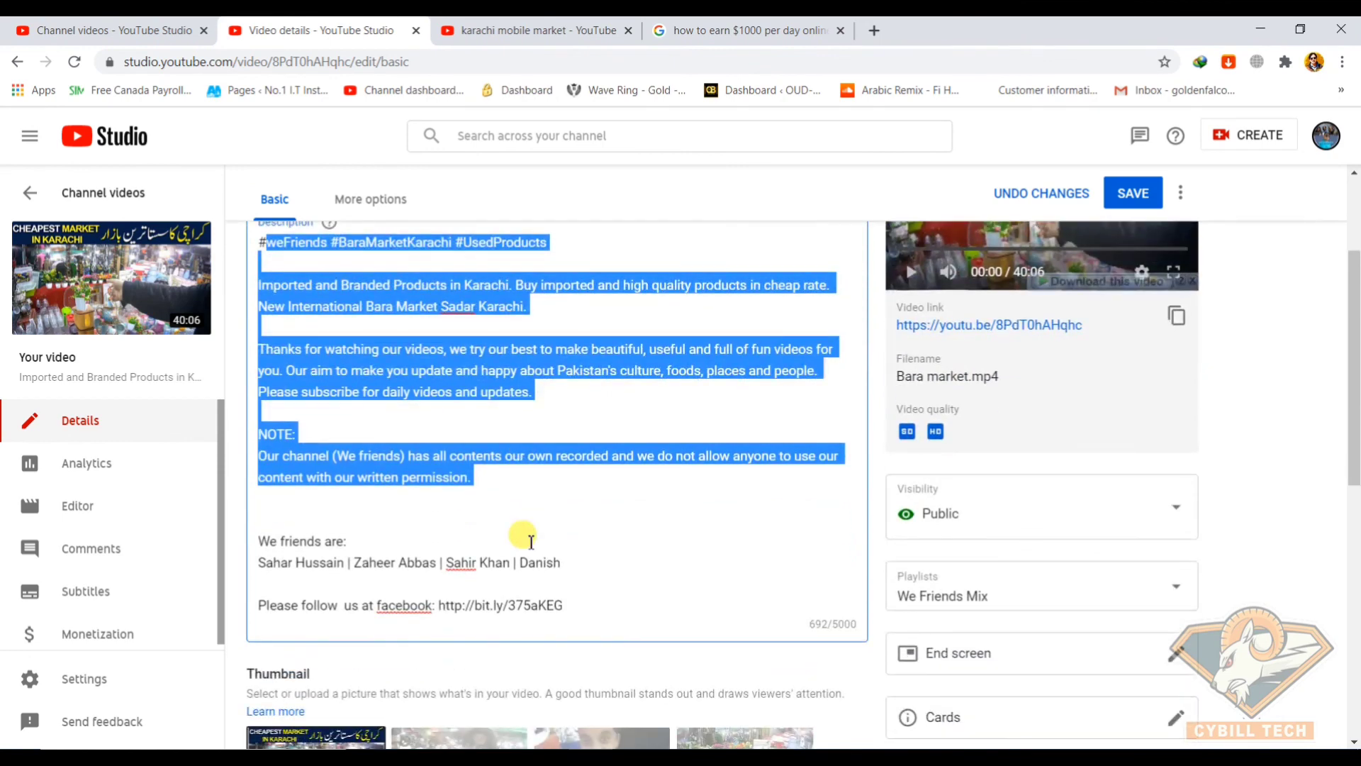
scroll(531, 542, up, 3)
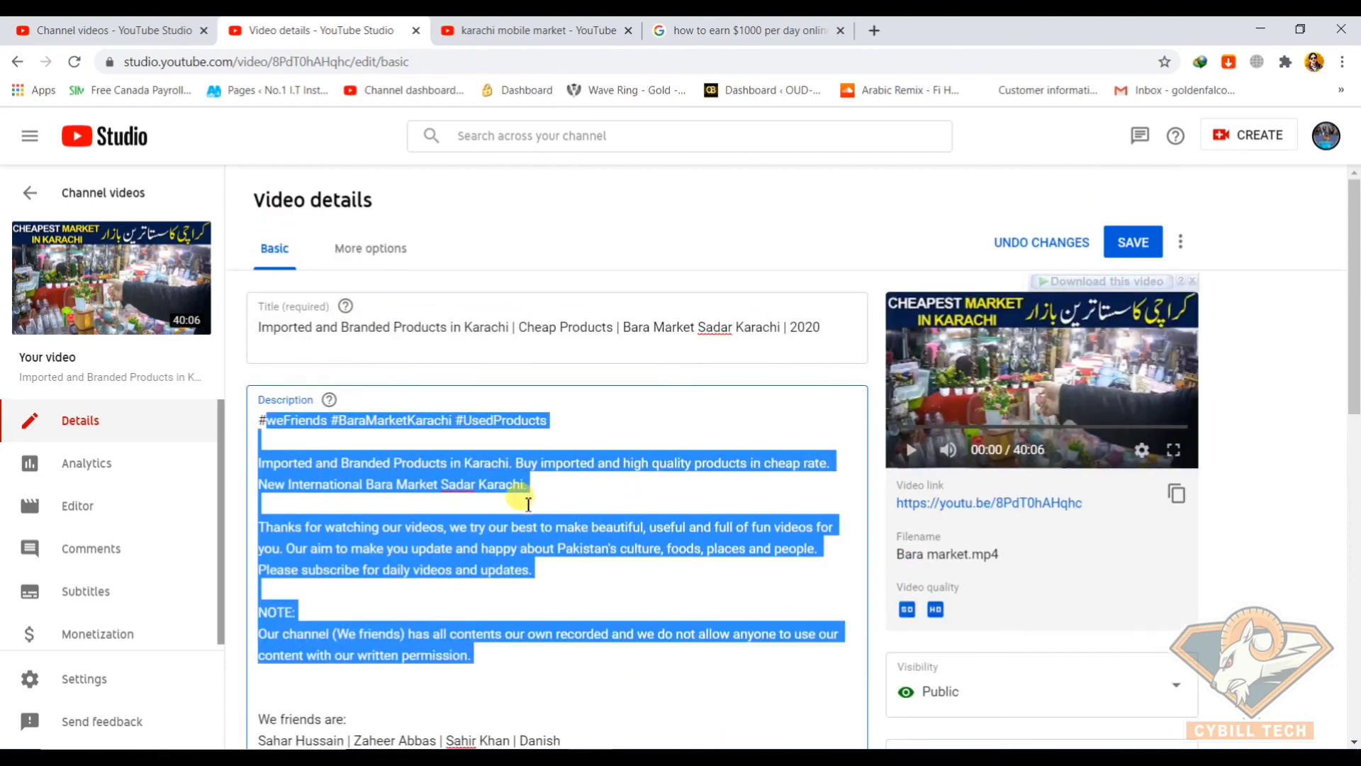